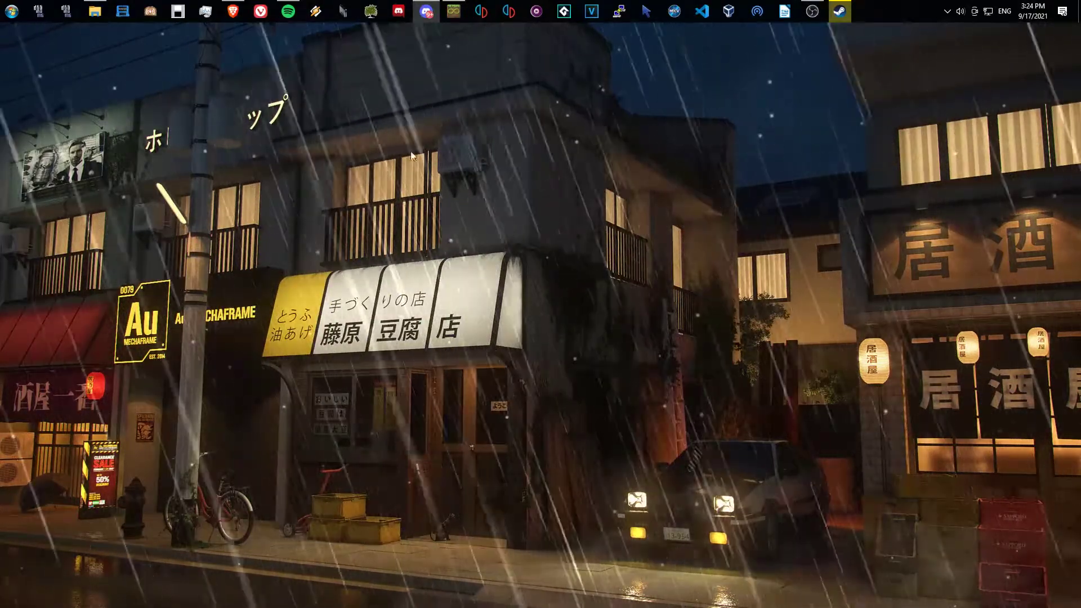
Step: Bring up the for beta downloads folder and arrange its window side by side with the MultiMC window
{"action": "left_click", "coordinate": [94, 11]}
{"action": "left_click", "coordinate": [164, 469]}
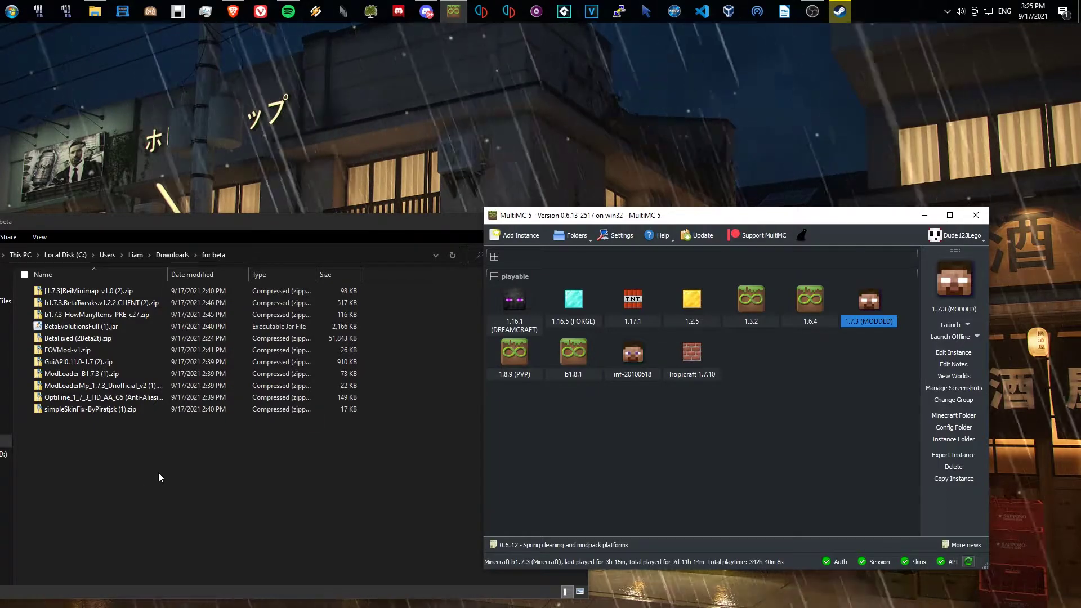
{"action": "left_click_drag", "start_coordinate": [518, 221], "coordinate": [582, 225]}
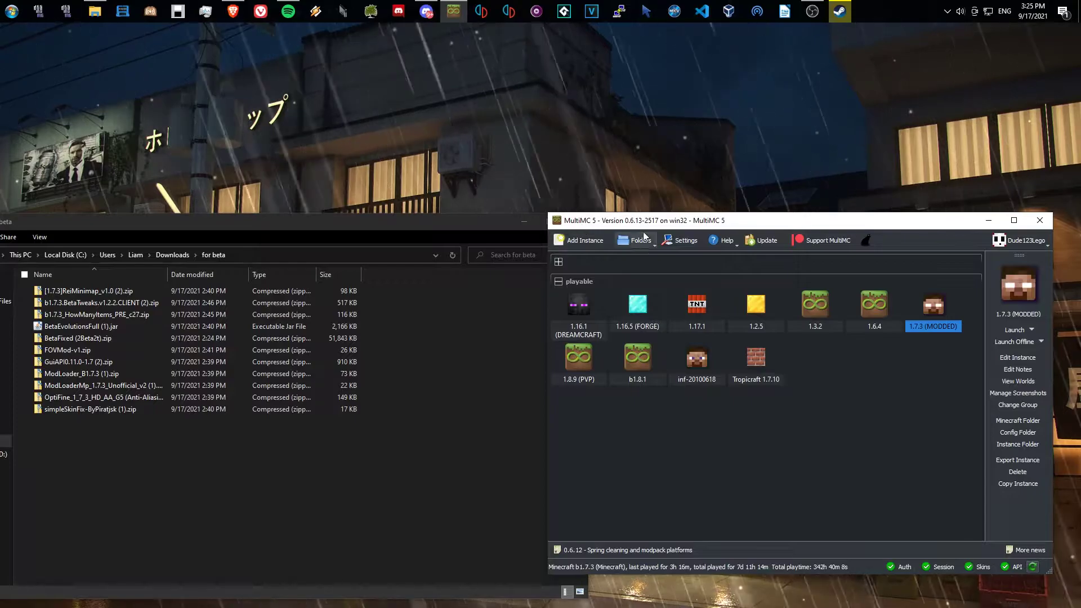
{"action": "left_click_drag", "start_coordinate": [346, 230], "coordinate": [329, 227]}
{"action": "left_click_drag", "start_coordinate": [582, 218], "coordinate": [608, 220]}
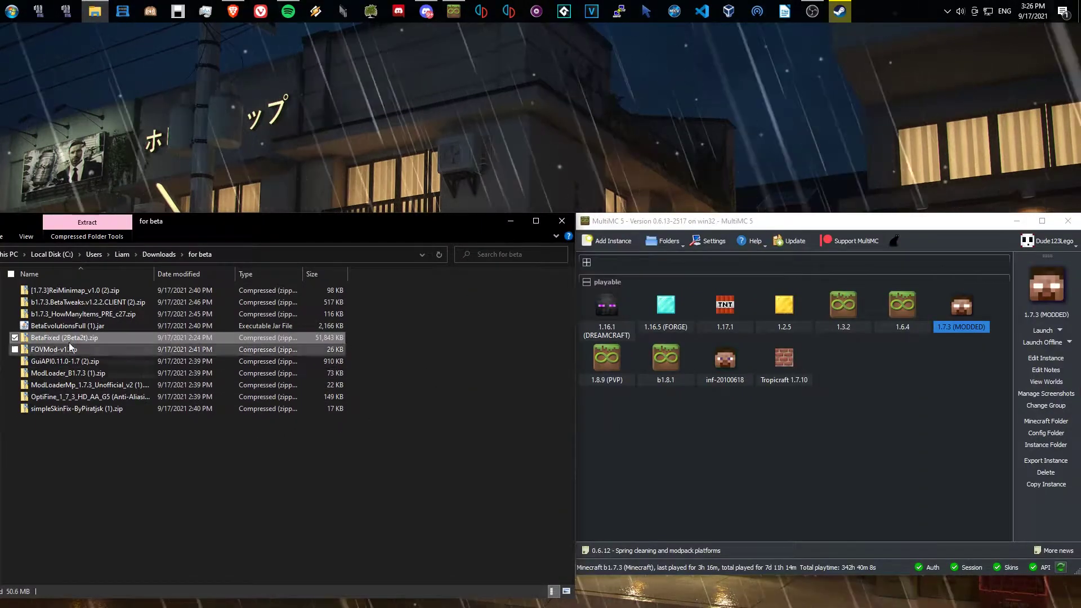
Step: Switch to the browser and view the Google Drive pages for the OptiFine versions and the BetaFixed modpack
{"action": "left_click", "coordinate": [48, 338]}
{"action": "left_click_drag", "start_coordinate": [48, 338], "coordinate": [173, 84]}
{"action": "left_click", "coordinate": [233, 15]}
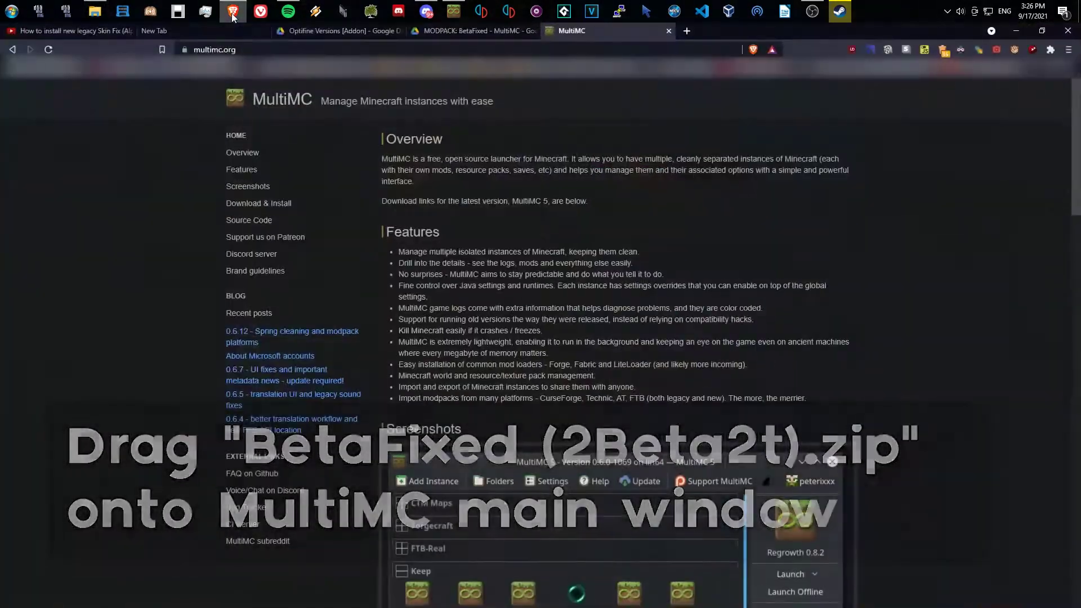
{"action": "left_click", "coordinate": [327, 34]}
{"action": "left_click", "coordinate": [451, 30]}
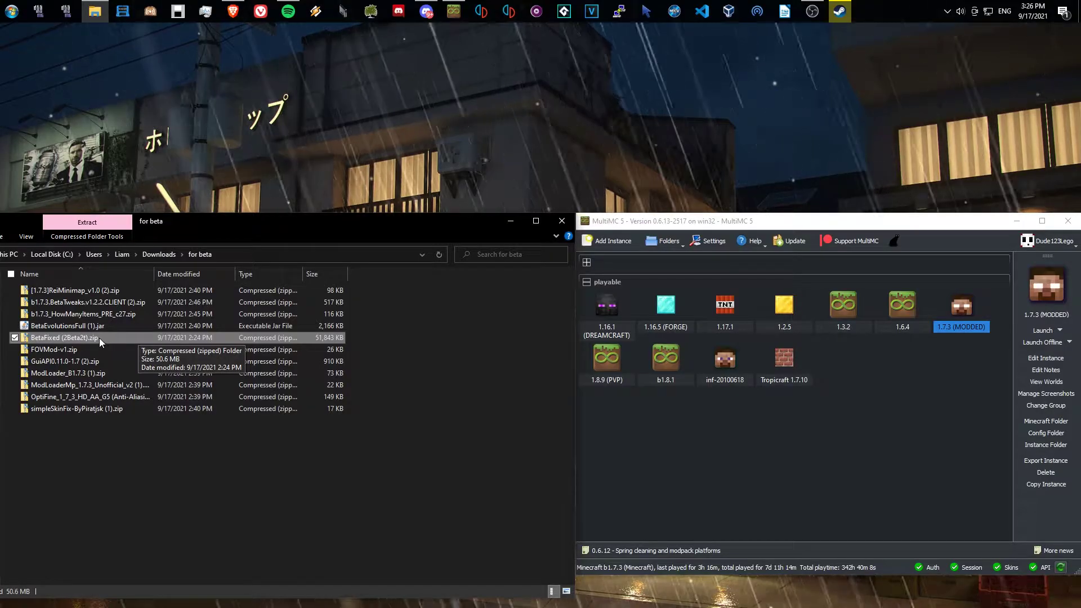
Step: Import BetaFixed (2Beta2t).zip from the for beta folder into MultiMC as a new instance in the playable group
{"action": "left_click_drag", "start_coordinate": [169, 338], "coordinate": [719, 444]}
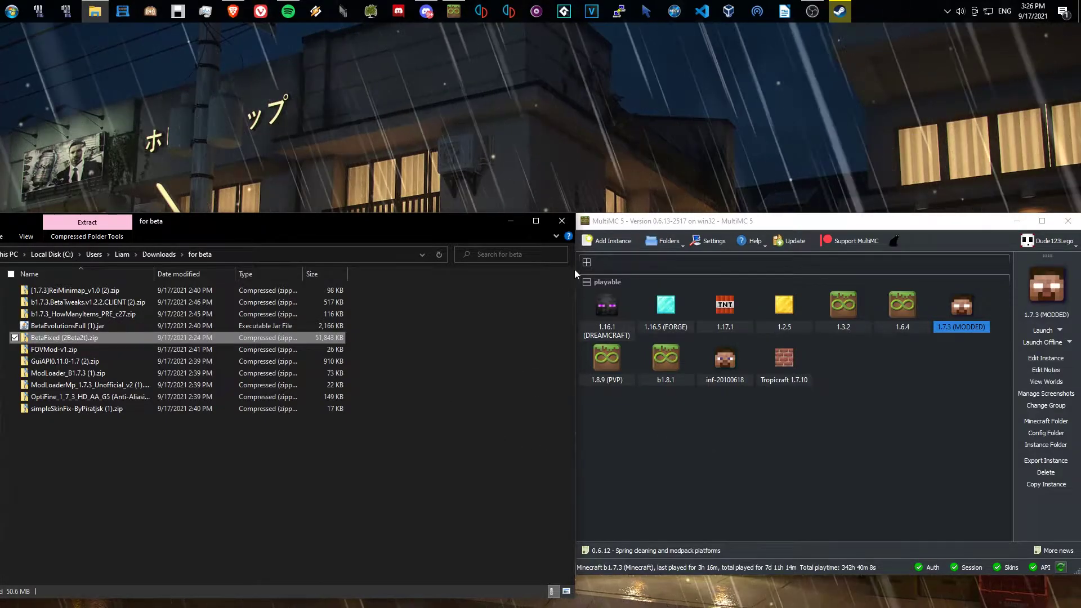
{"action": "left_click_drag", "start_coordinate": [451, 222], "coordinate": [340, 254]}
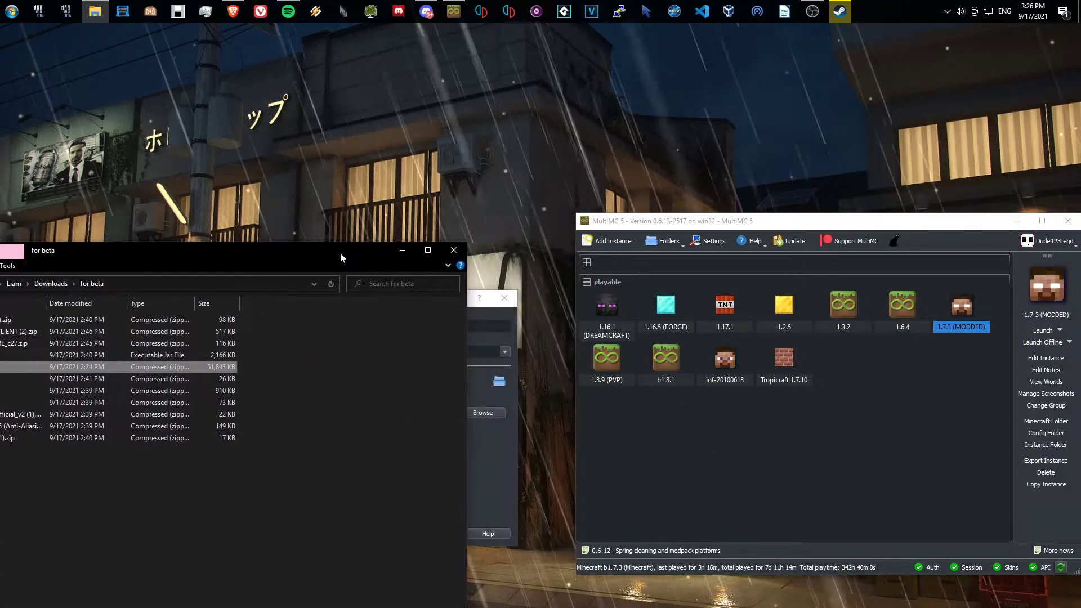
{"action": "left_click_drag", "start_coordinate": [405, 298], "coordinate": [506, 273]}
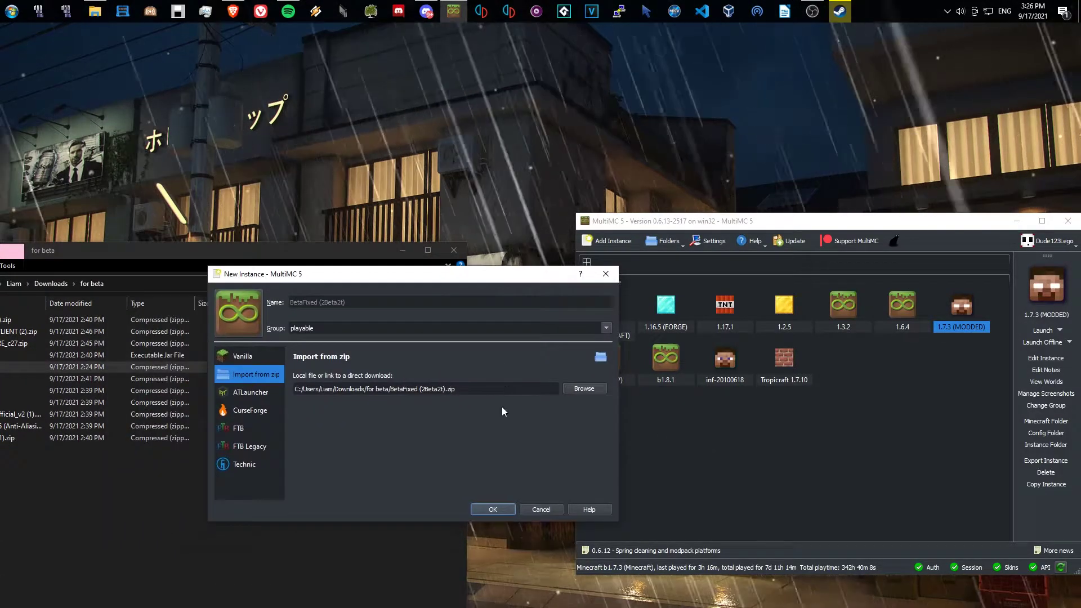
{"action": "left_click", "coordinate": [497, 510]}
Step: Examine the folders inside BetaFixed (2Beta2t).zip and return to the for beta folder
{"action": "left_click_drag", "start_coordinate": [359, 249], "coordinate": [502, 217]}
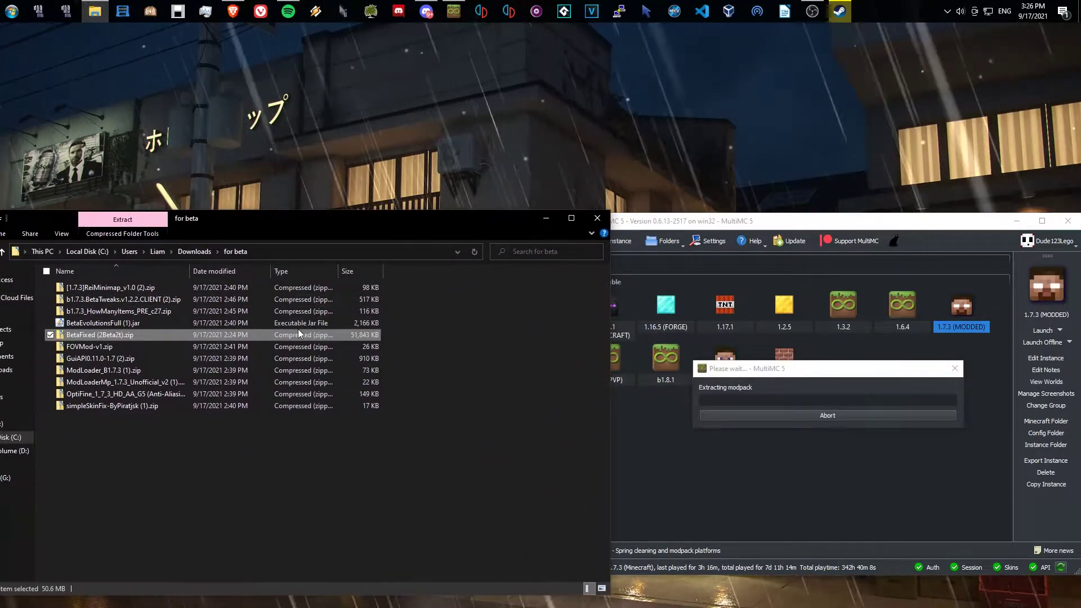
{"action": "double_click", "coordinate": [174, 334]}
{"action": "left_click_drag", "start_coordinate": [203, 224], "coordinate": [253, 220]}
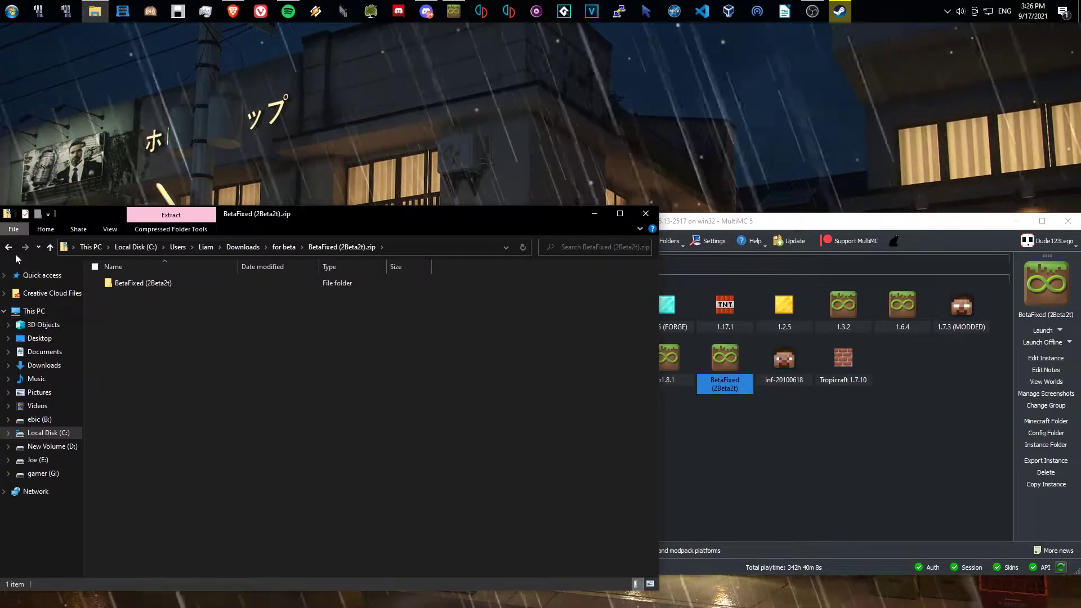
{"action": "double_click", "coordinate": [121, 288]}
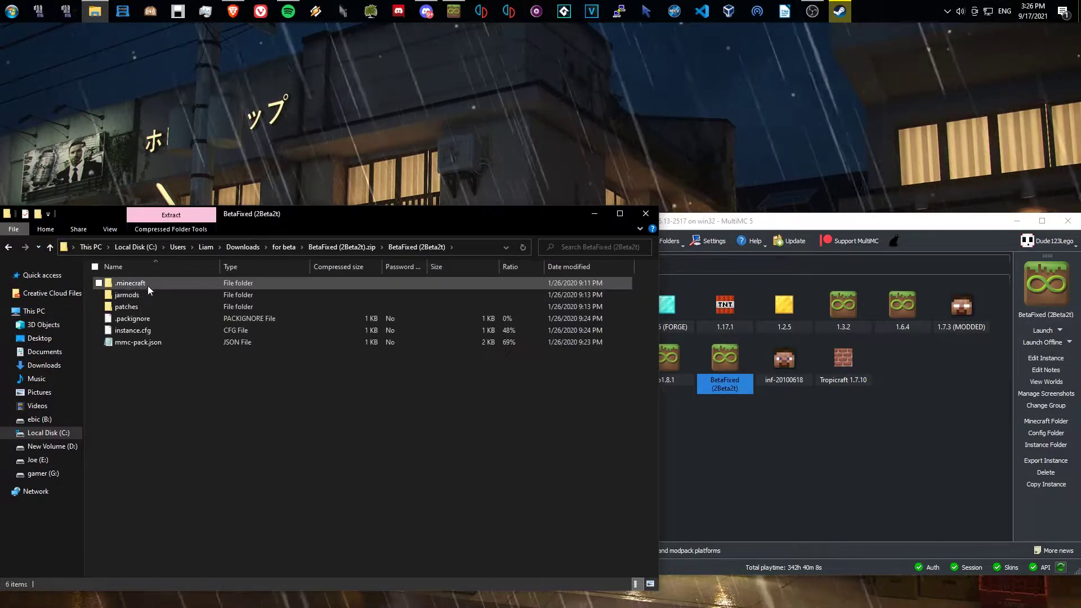
{"action": "left_click", "coordinate": [10, 248]}
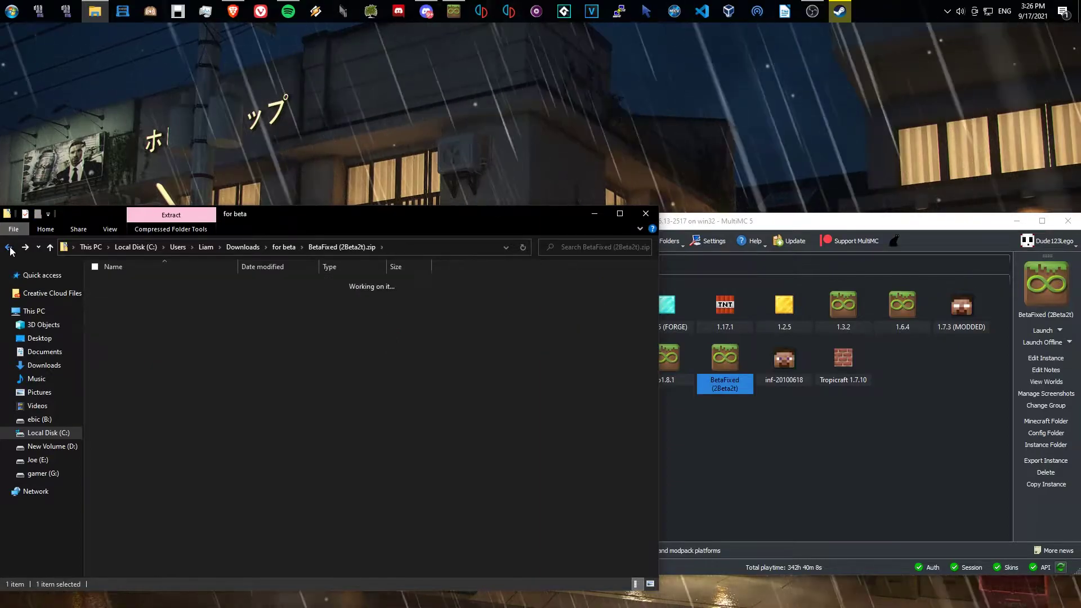
{"action": "left_click", "coordinate": [10, 249]}
{"action": "double_click", "coordinate": [163, 331]}
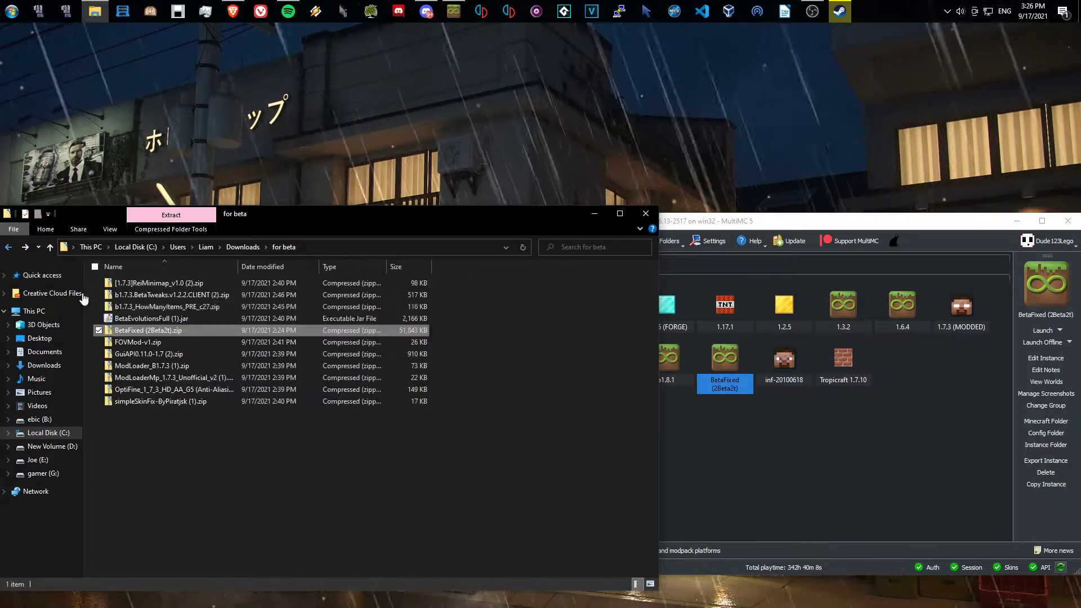
{"action": "left_click", "coordinate": [209, 485]}
{"action": "left_click_drag", "start_coordinate": [298, 221], "coordinate": [233, 219]}
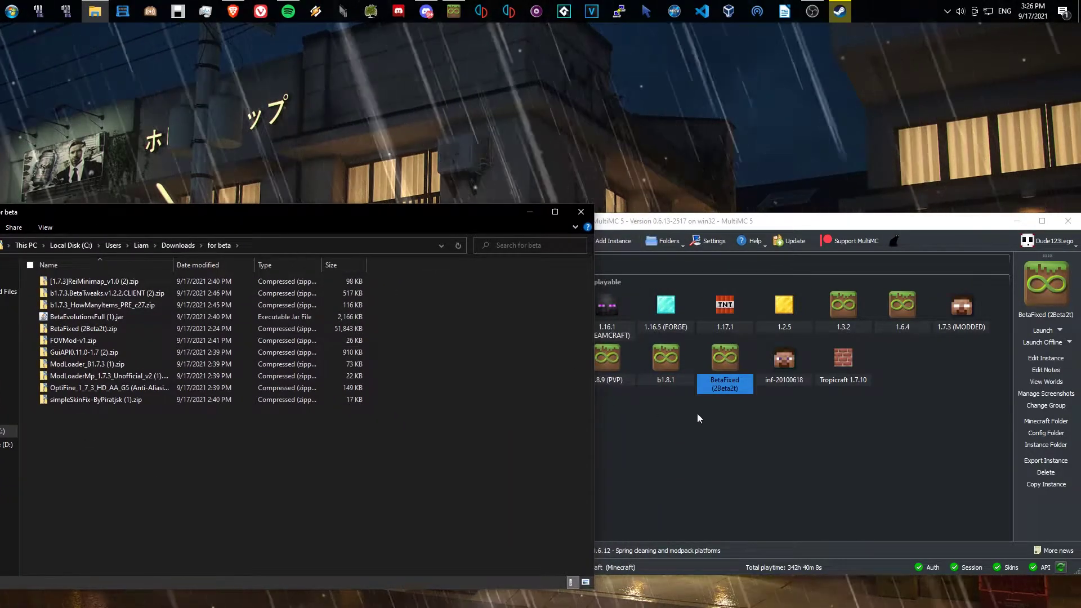
Step: Change the BetaFixed (2Beta2t) instance's icon to meat and launch the instance
{"action": "left_click_drag", "start_coordinate": [802, 221], "coordinate": [714, 215]}
{"action": "left_click", "coordinate": [961, 276]}
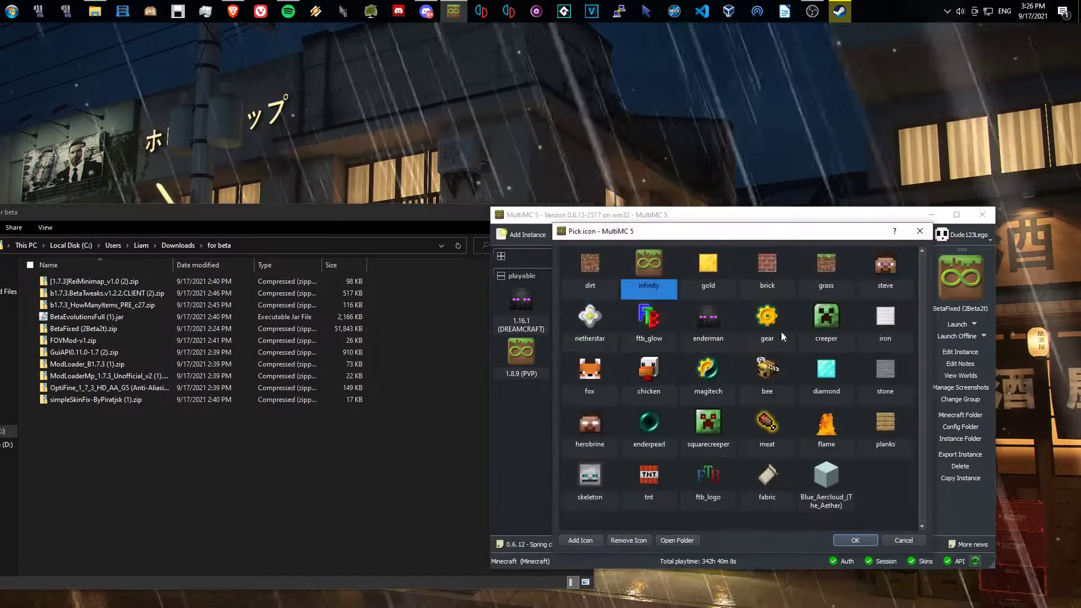
{"action": "double_click", "coordinate": [766, 424]}
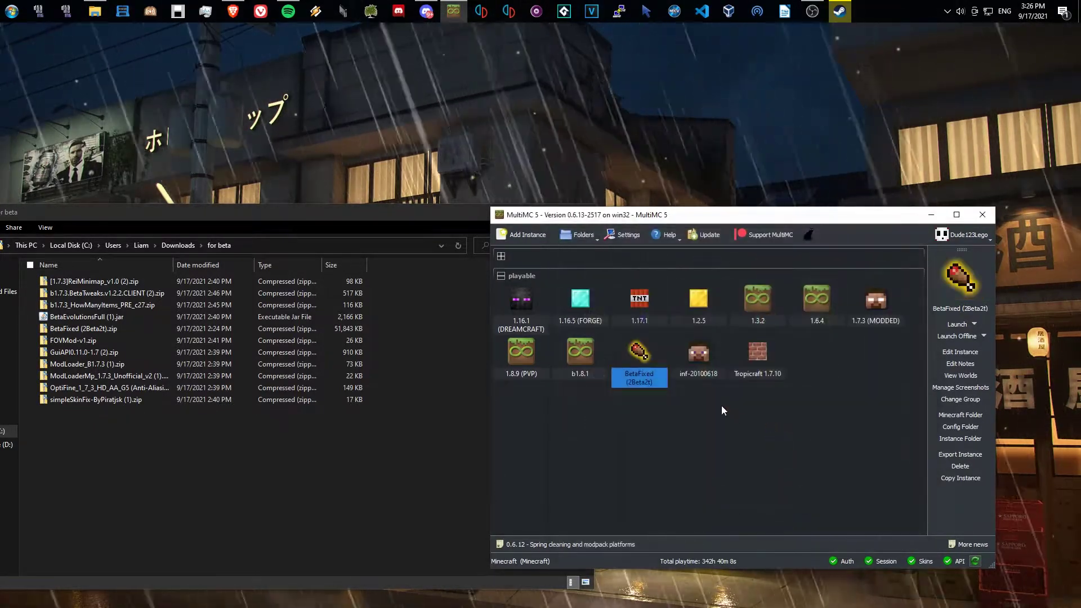
{"action": "right_click", "coordinate": [640, 378]}
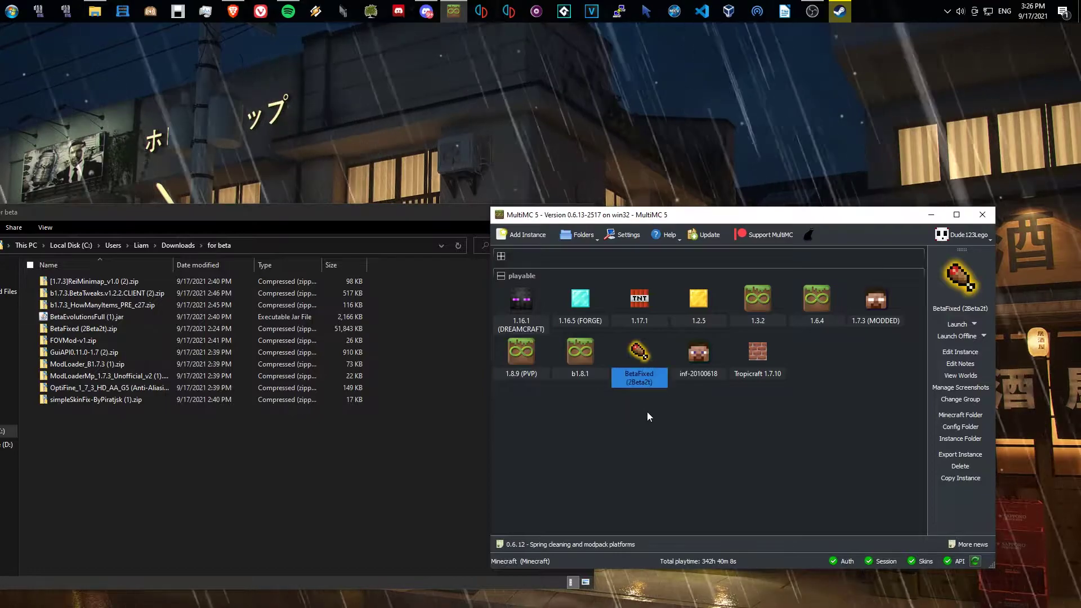
{"action": "double_click", "coordinate": [647, 358]}
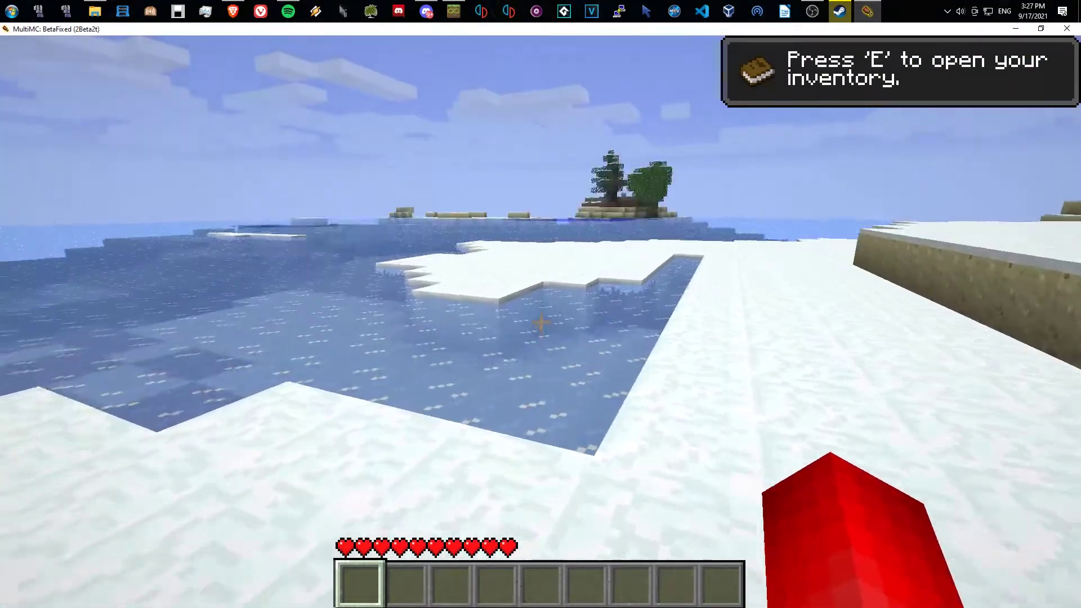
Step: Inspect the running game using the debug overlay, the inventory and the third-person view of the character
{"action": "key", "text": "F3"}
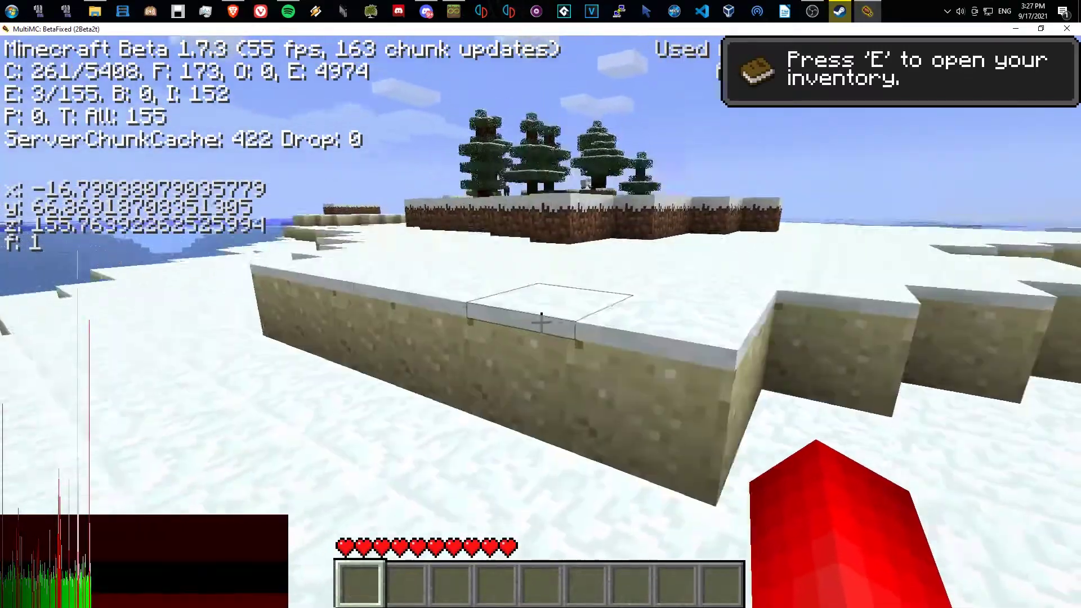
{"action": "key", "text": "e"}
{"action": "key", "text": "e"}
{"action": "key", "text": "F5"}
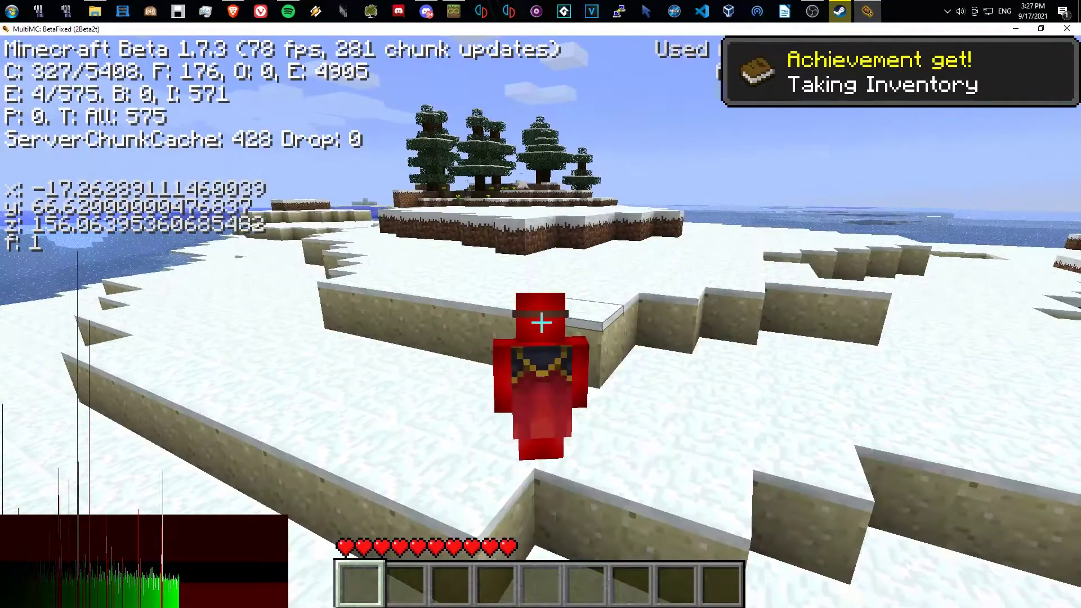
{"action": "key", "text": "w"}
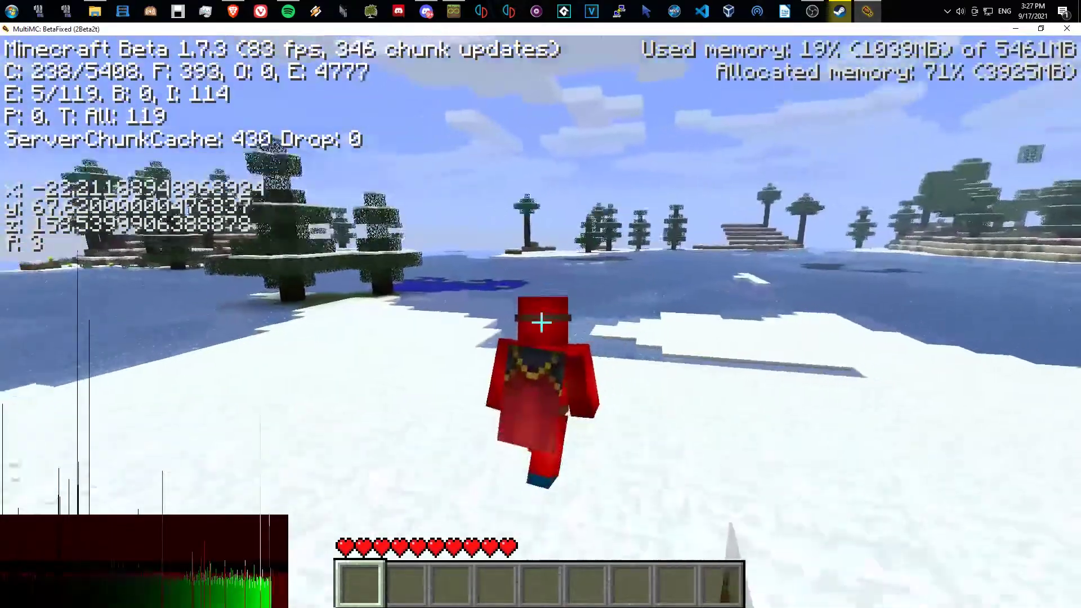
{"action": "key", "text": "F5"}
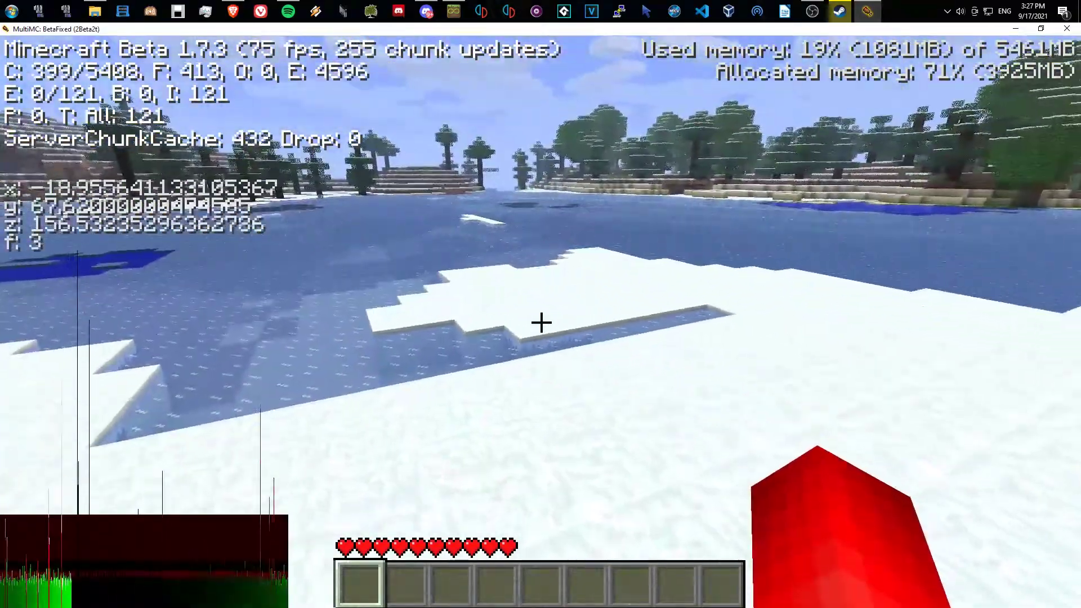
Step: Check which settings the in-game options offer and return to the game
{"action": "key", "text": "Escape"}
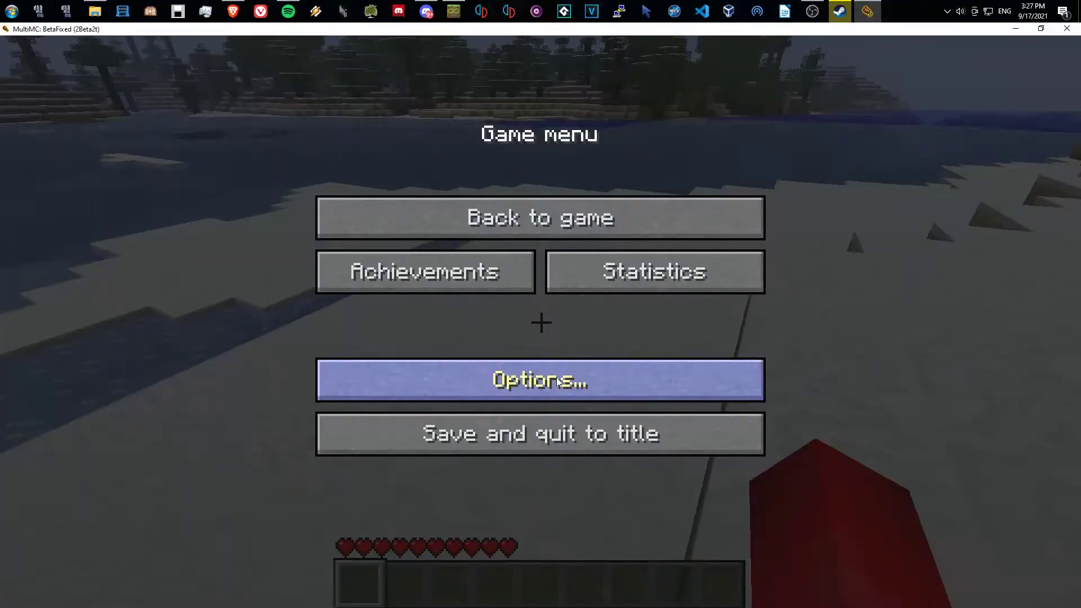
{"action": "left_click", "coordinate": [558, 382]}
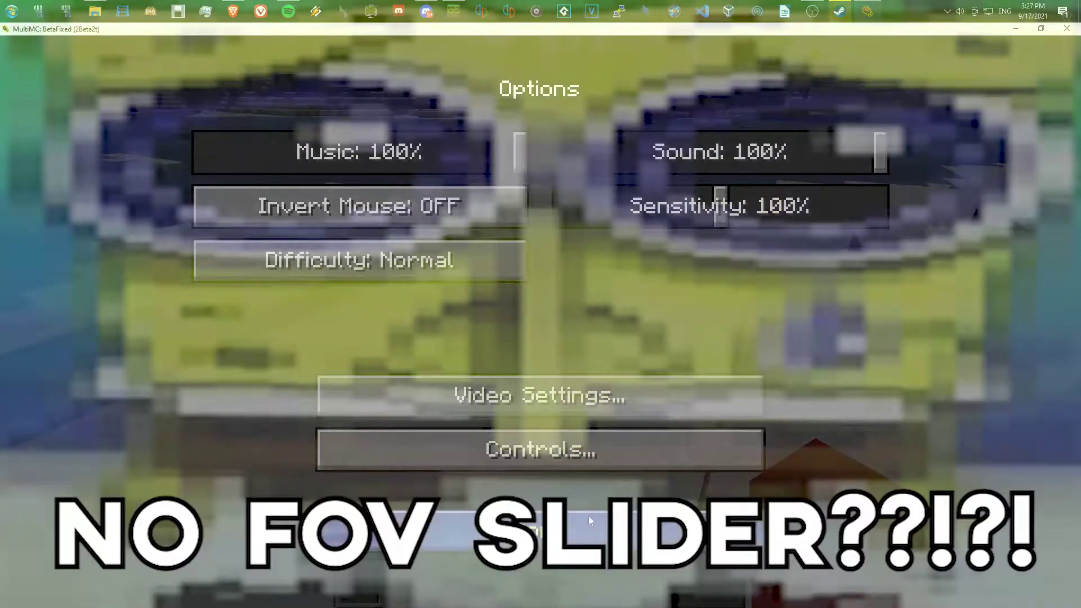
{"action": "left_click", "coordinate": [589, 515]}
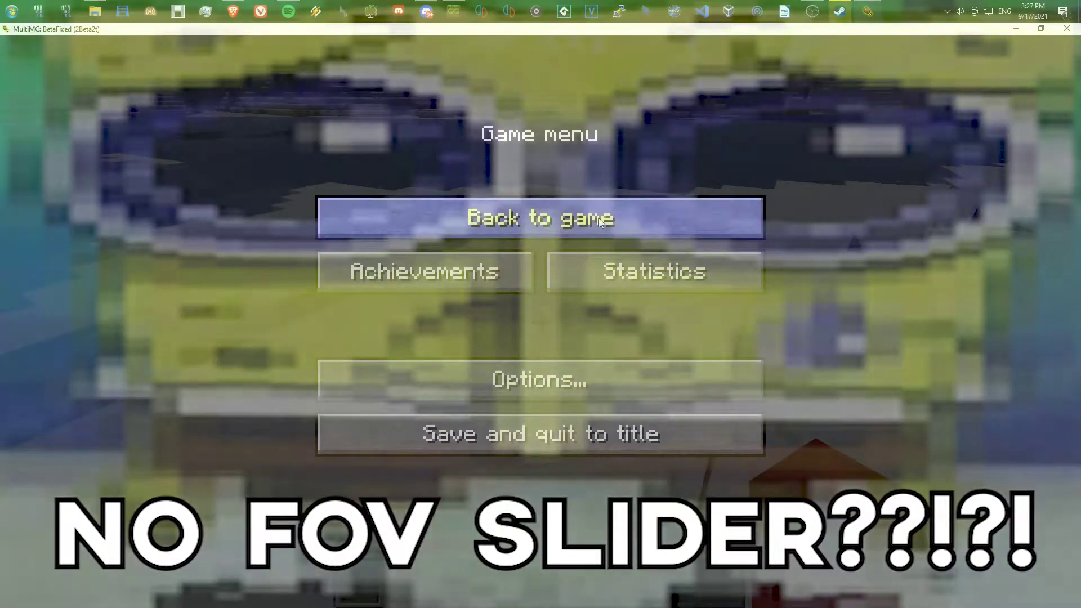
{"action": "left_click", "coordinate": [619, 216]}
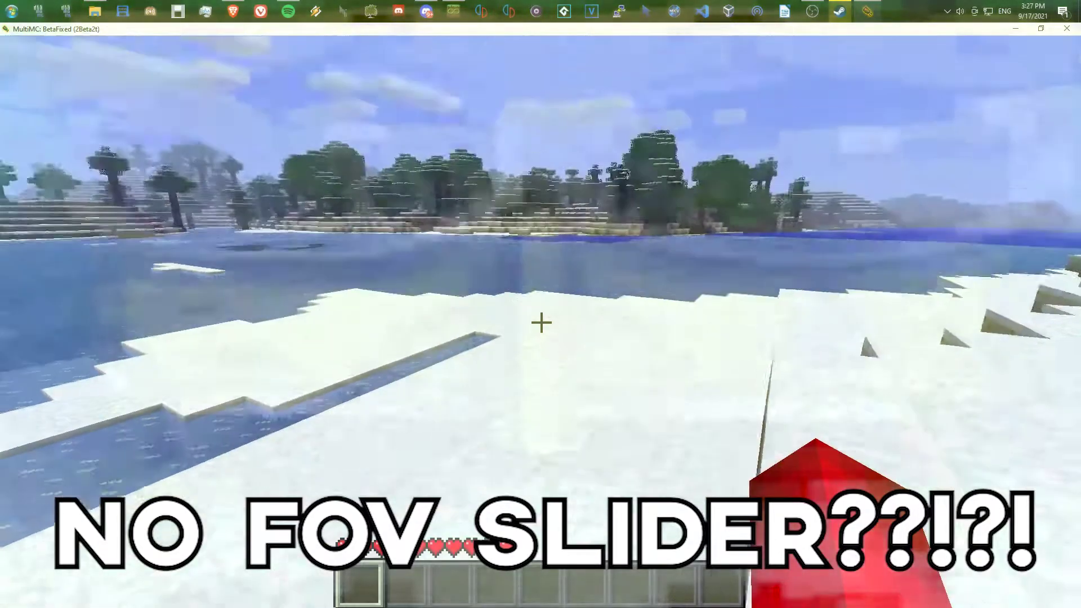
Step: Check the inventory again, and save the world and quit to the title screen
{"action": "key", "text": "e"}
{"action": "key", "text": "e"}
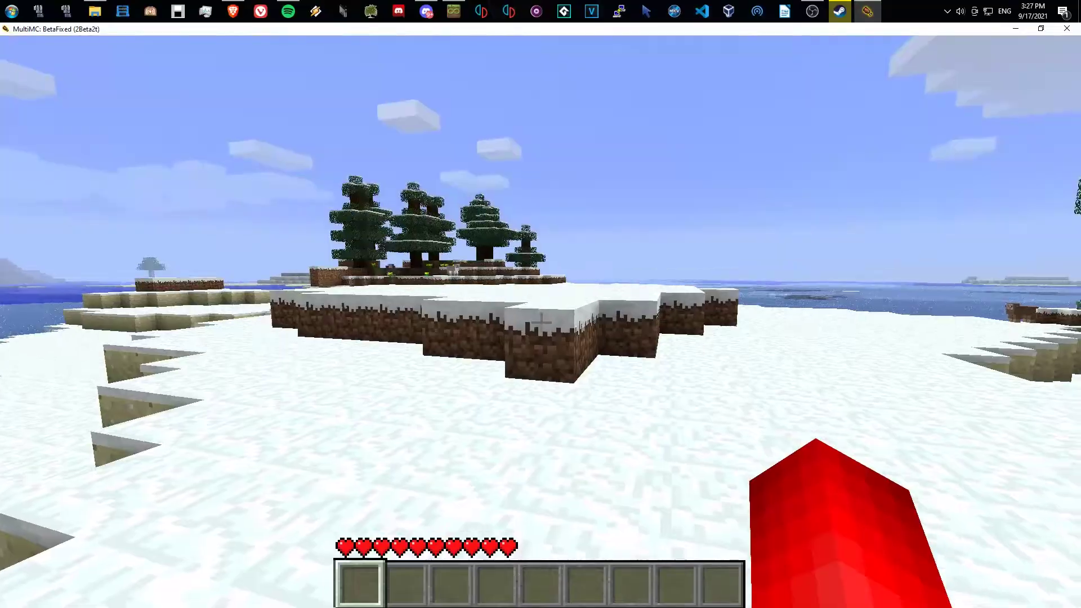
{"action": "key", "text": "e"}
{"action": "key", "text": "e"}
{"action": "key", "text": "Escape"}
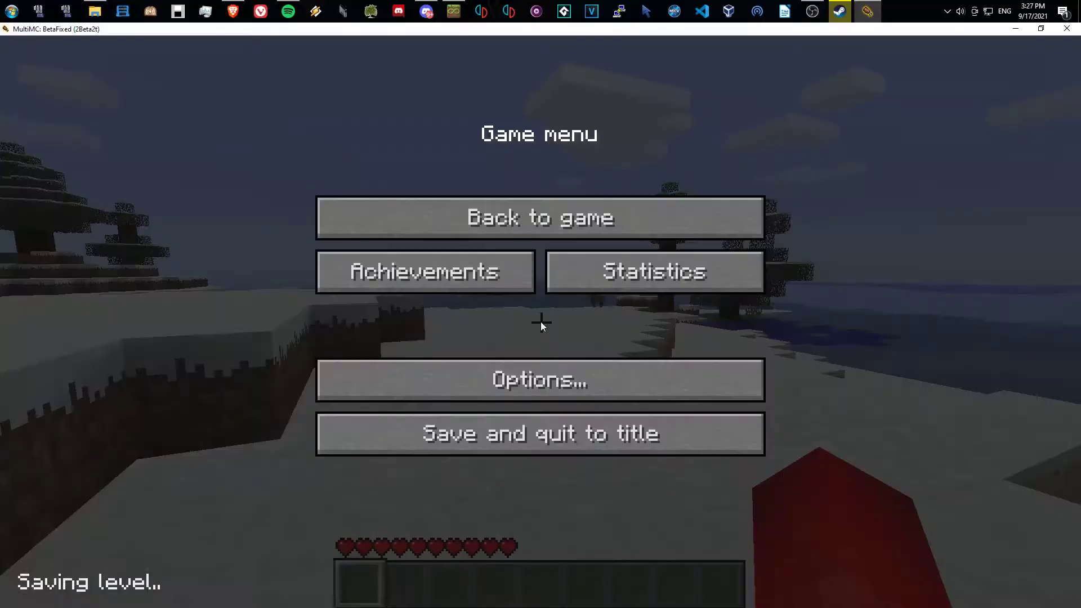
{"action": "left_click", "coordinate": [588, 441]}
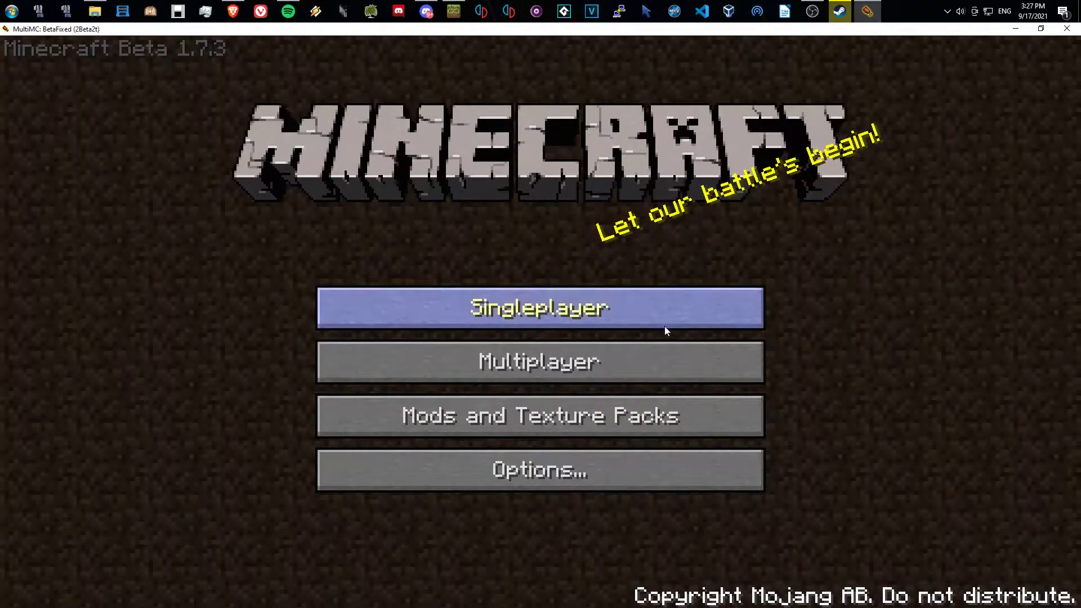
Step: View the multiplayer server entry screen without connecting, and close the game
{"action": "left_click", "coordinate": [651, 359]}
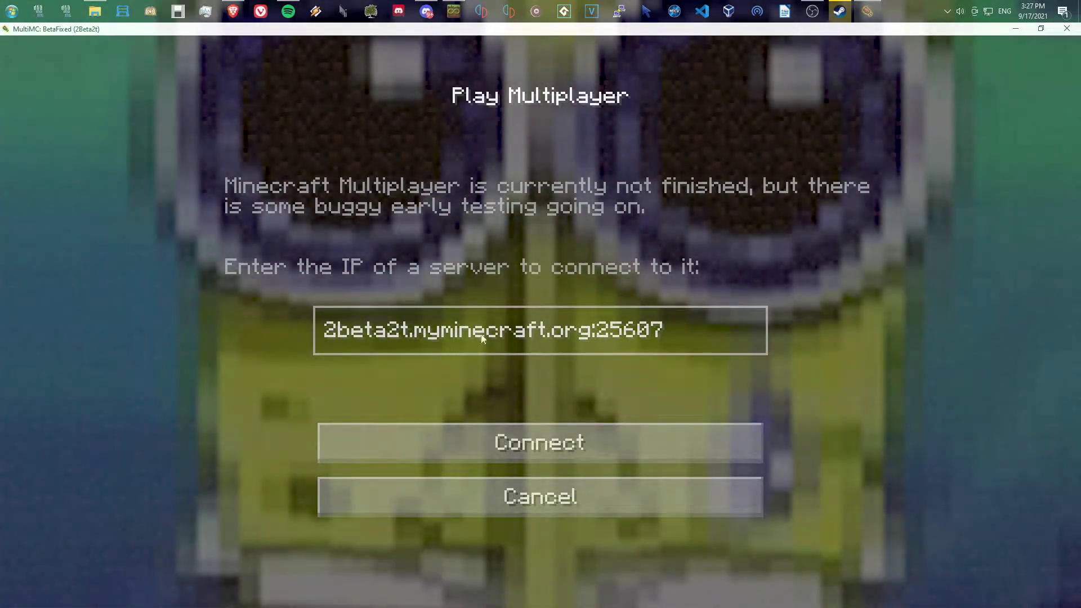
{"action": "left_click", "coordinate": [579, 495]}
{"action": "left_click", "coordinate": [1066, 29]}
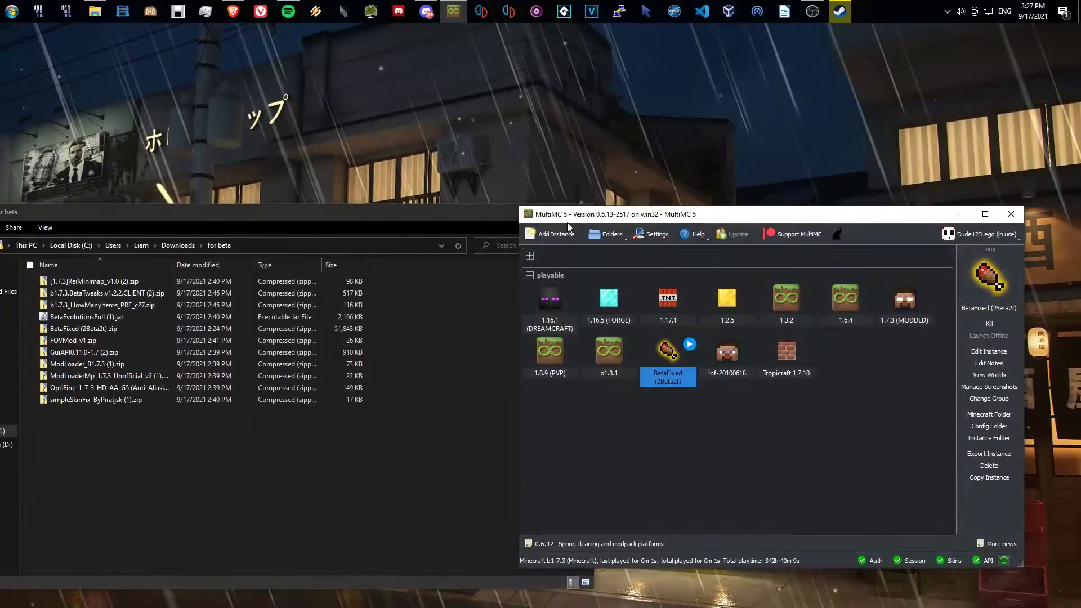
Step: Switch to the browser and review the available OptiFine files in the Optifine Versions [Addon] Drive folder
{"action": "left_click_drag", "start_coordinate": [417, 225], "coordinate": [713, 227]}
{"action": "left_click", "coordinate": [590, 268]}
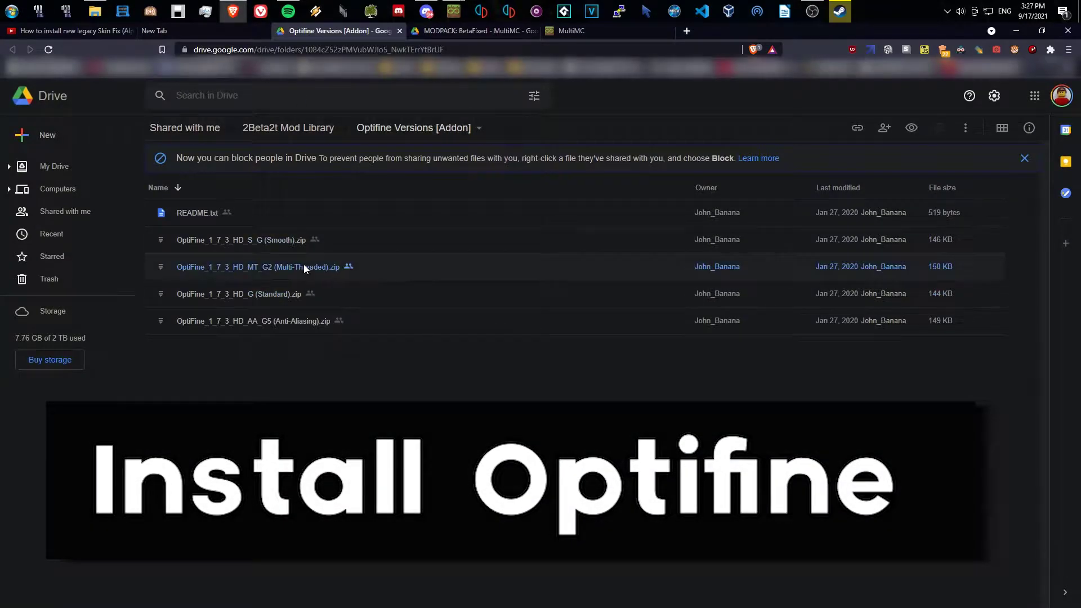
{"action": "left_click", "coordinate": [329, 386]}
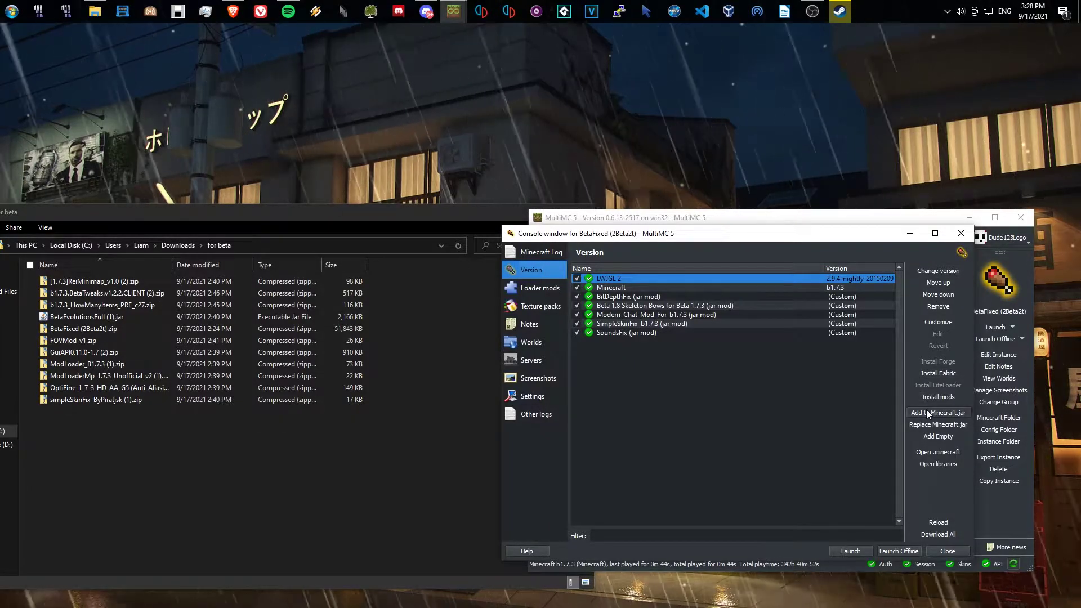
Step: Add OptiFine_1_7_3_HD_AA_G5 (Anti-Aliasing).zip to the instance's Minecraft.jar as a jar mod
{"action": "left_click", "coordinate": [929, 413]}
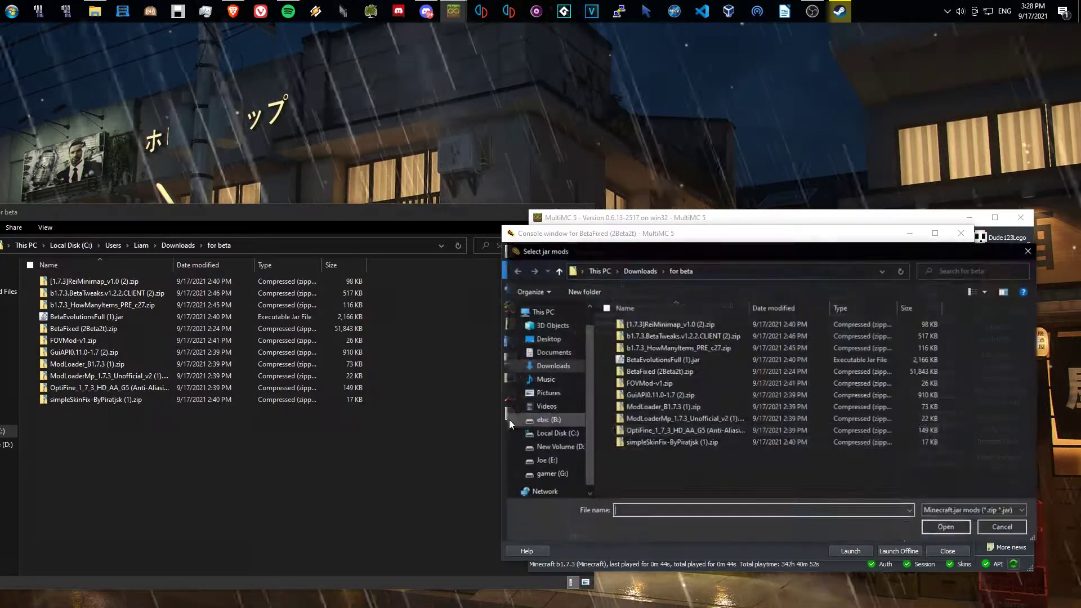
{"action": "left_click", "coordinate": [704, 430]}
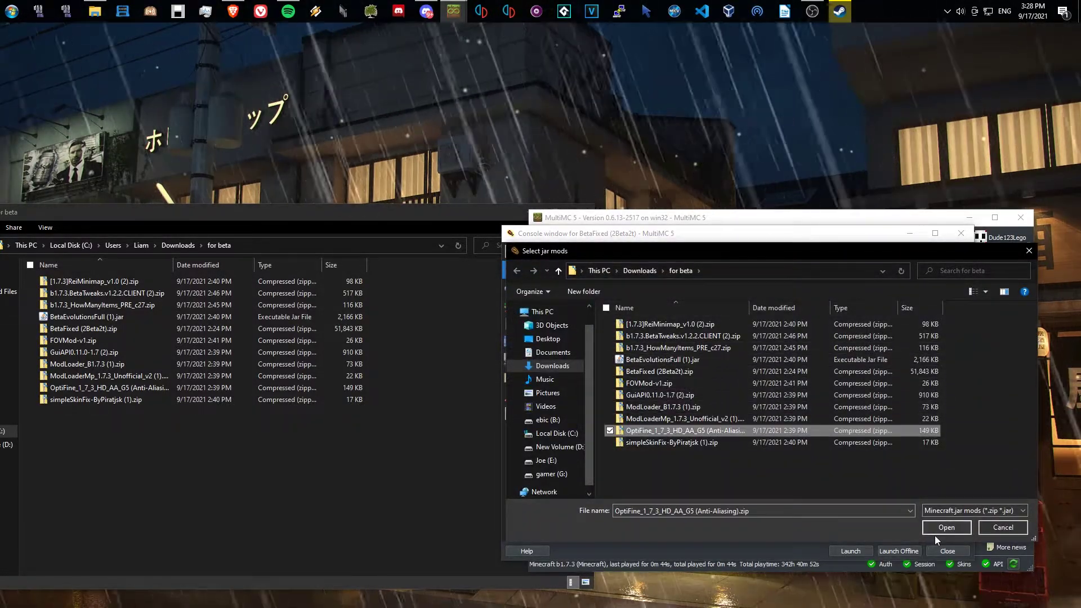
{"action": "left_click", "coordinate": [934, 529]}
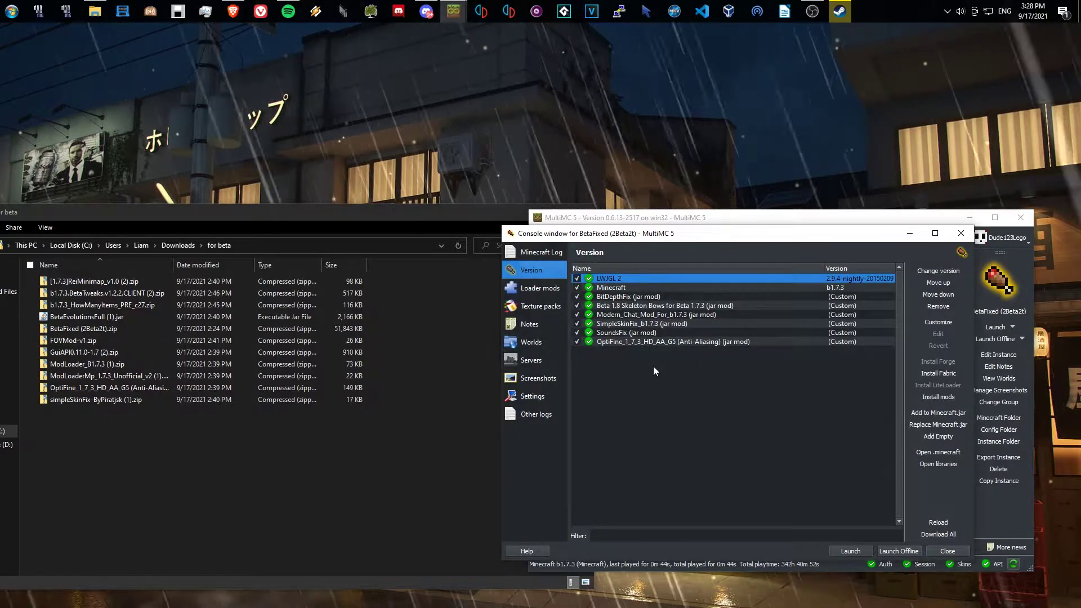
Step: Add ModLoader_B1.7.3 (1).zip and ModLoaderMp_1.7.3_Unofficial_v2 (1).zip together as jar mods
{"action": "left_click", "coordinate": [931, 411]}
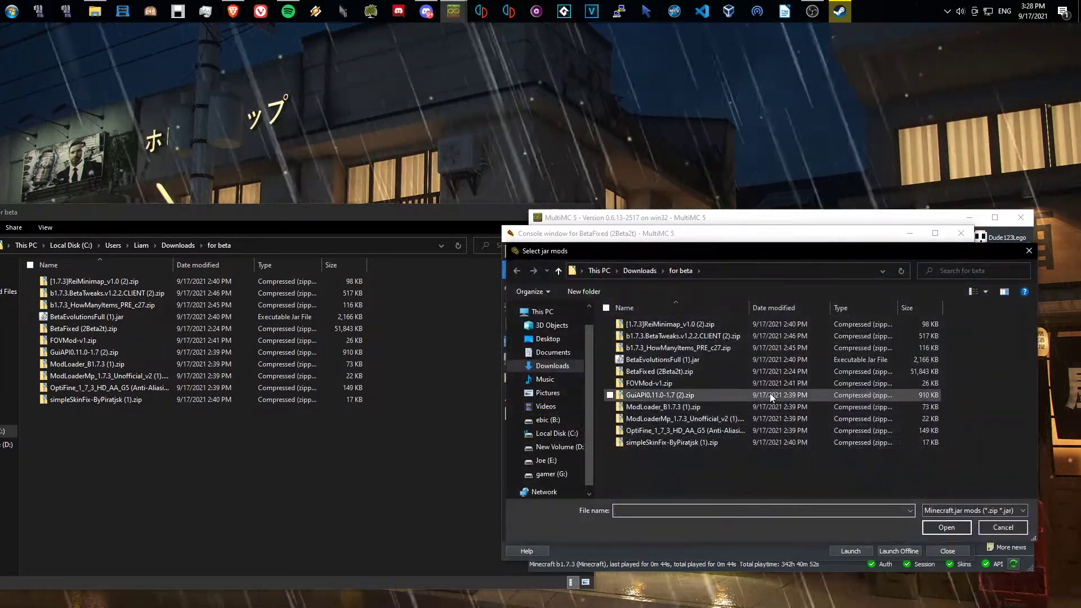
{"action": "left_click", "coordinate": [745, 406]}
{"action": "left_click", "coordinate": [743, 419], "text": "ctrl"}
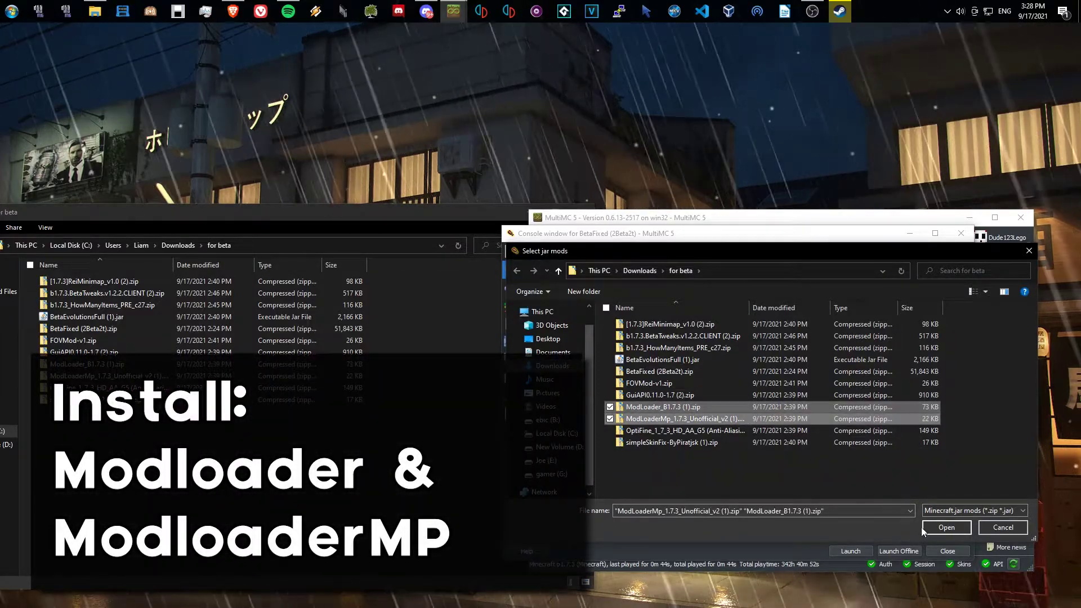
{"action": "left_click", "coordinate": [923, 528]}
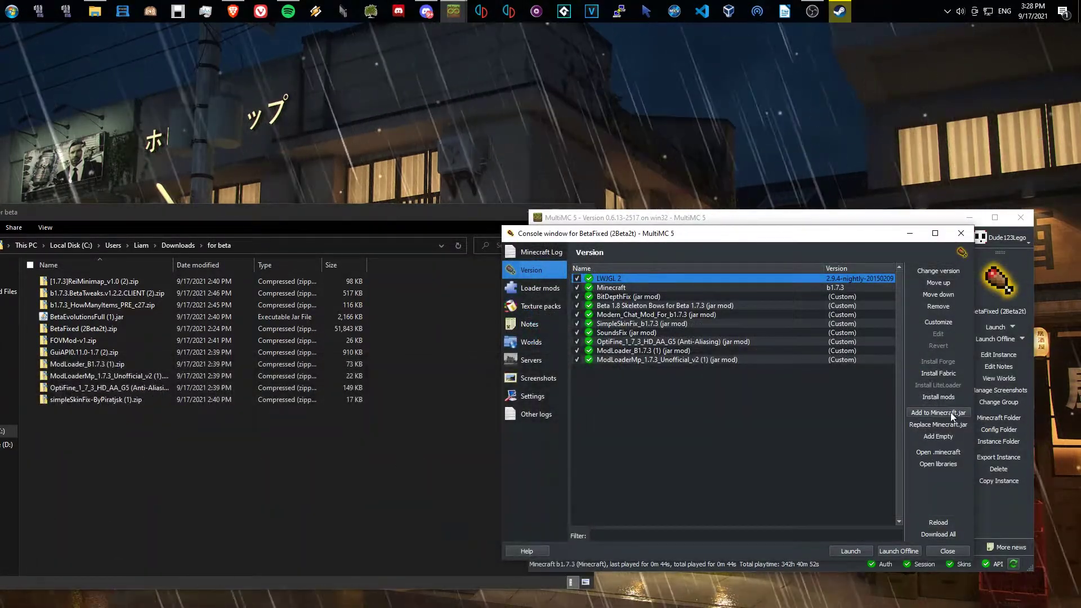
Step: Add the [1.7.3]ReiMinimap_v1.0 (2), GuiAPI0.11.0-1.7 (2) and simpleSkinFix-ByPiratjsk (1) archives as jar mods
{"action": "left_click", "coordinate": [951, 412]}
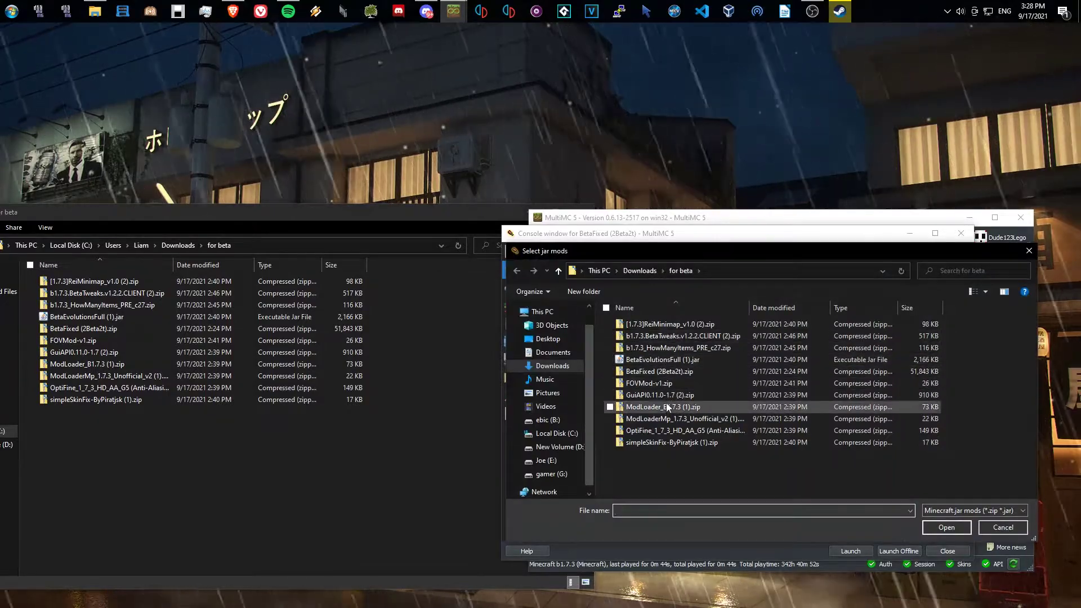
{"action": "left_click", "coordinate": [651, 394]}
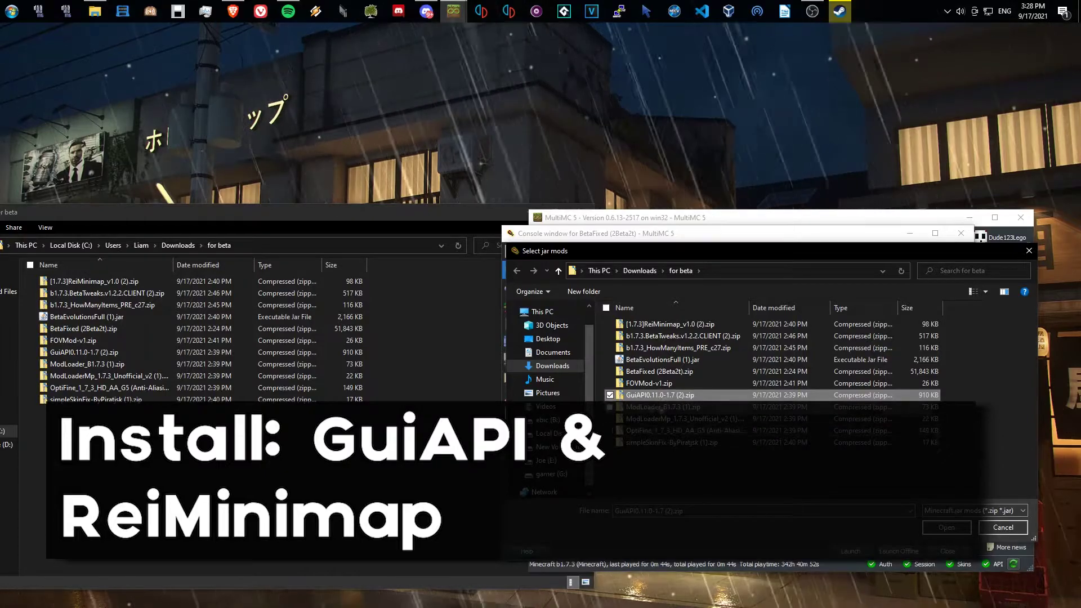
{"action": "left_click", "coordinate": [657, 325], "text": "ctrl"}
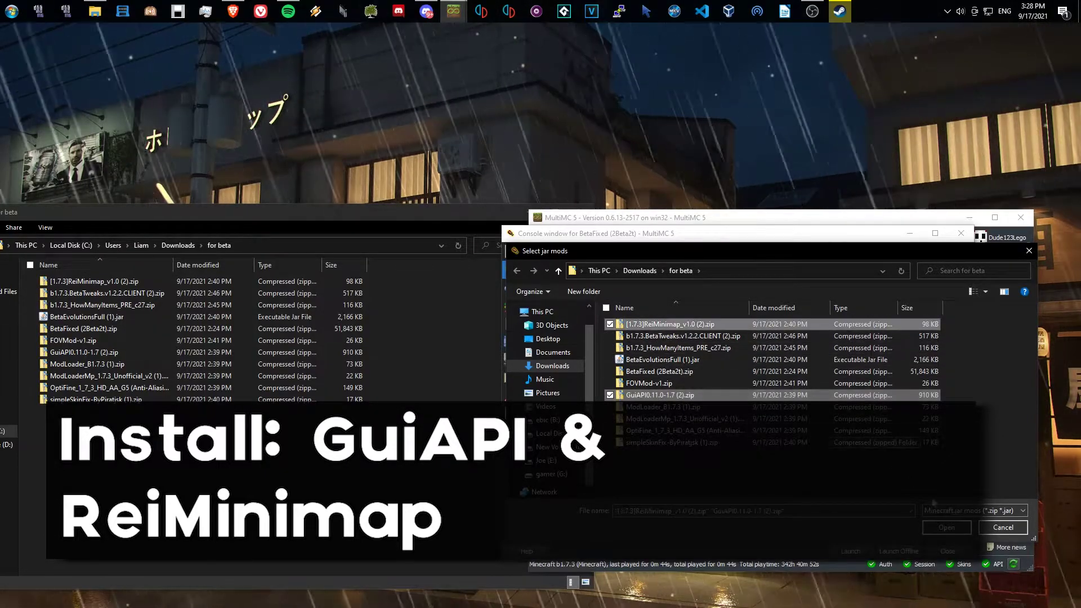
{"action": "left_click", "coordinate": [948, 527]}
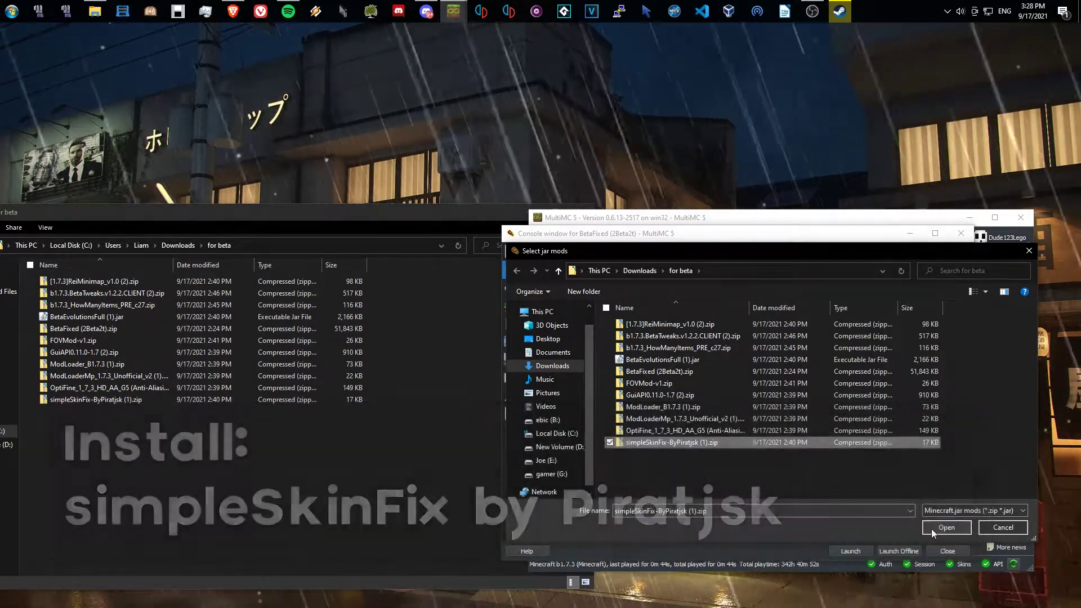
{"action": "left_click", "coordinate": [932, 527]}
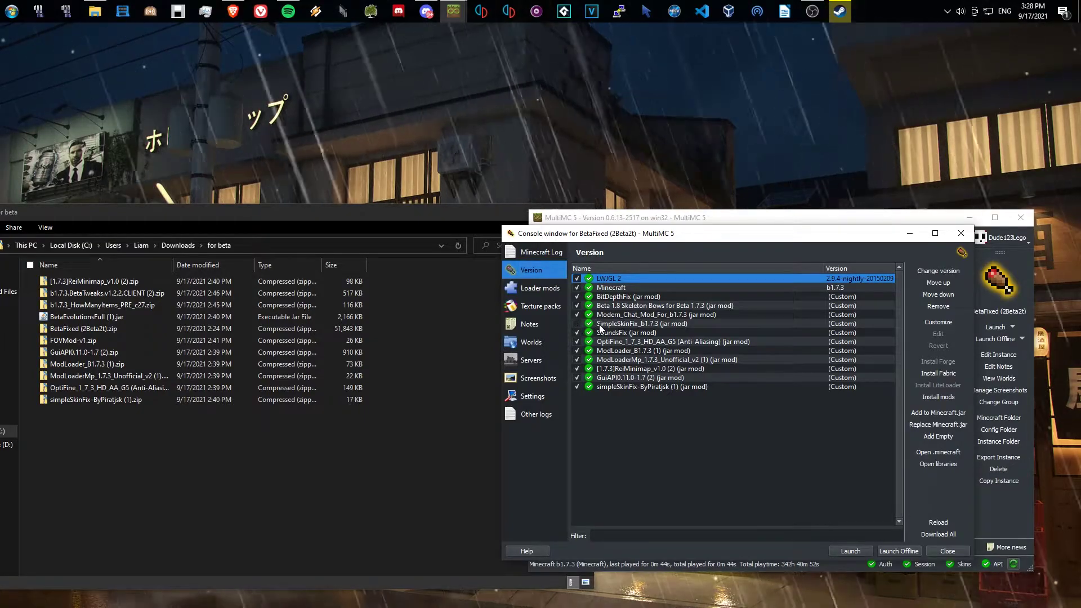
Step: Switch to the browser and examine the legacy Skin Fix YouTube video's description, download links and comments
{"action": "left_click", "coordinate": [221, 16]}
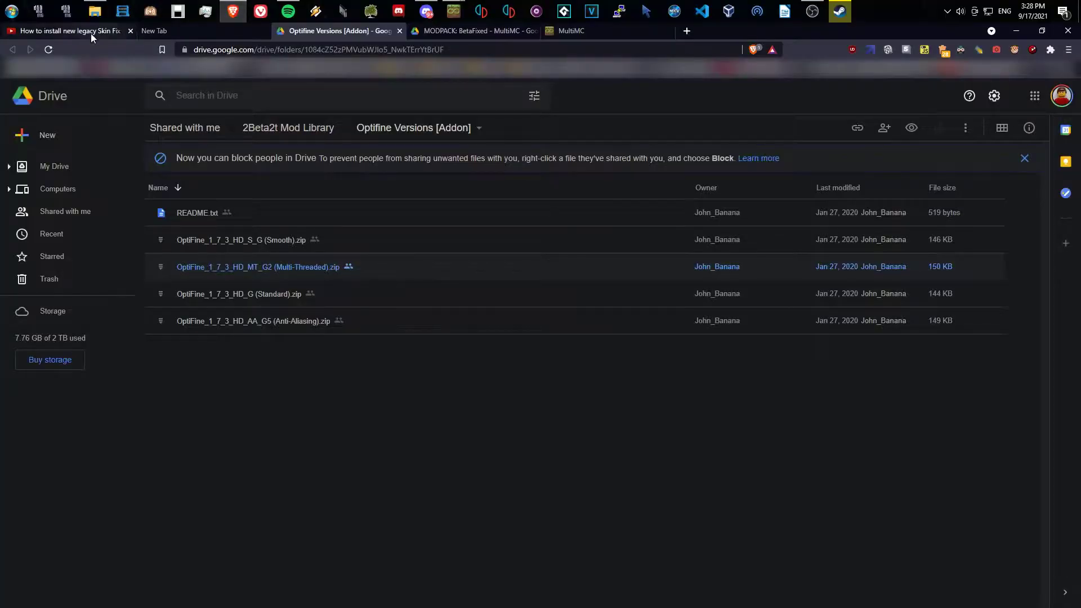
{"action": "left_click", "coordinate": [70, 31]}
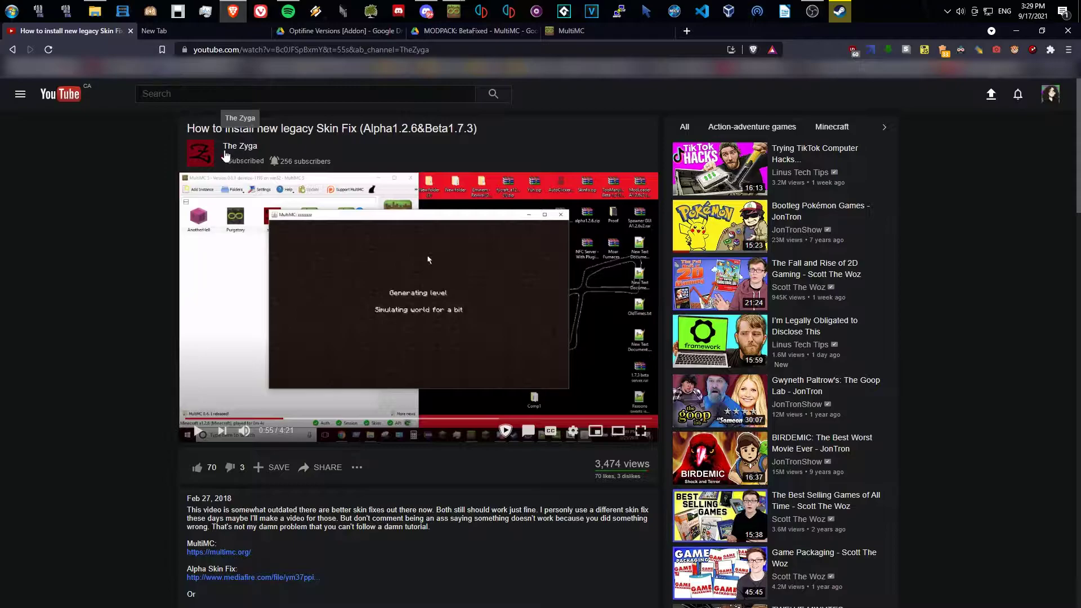
{"action": "scroll", "coordinate": [257, 378], "scroll_direction": "down", "scroll_amount": 1}
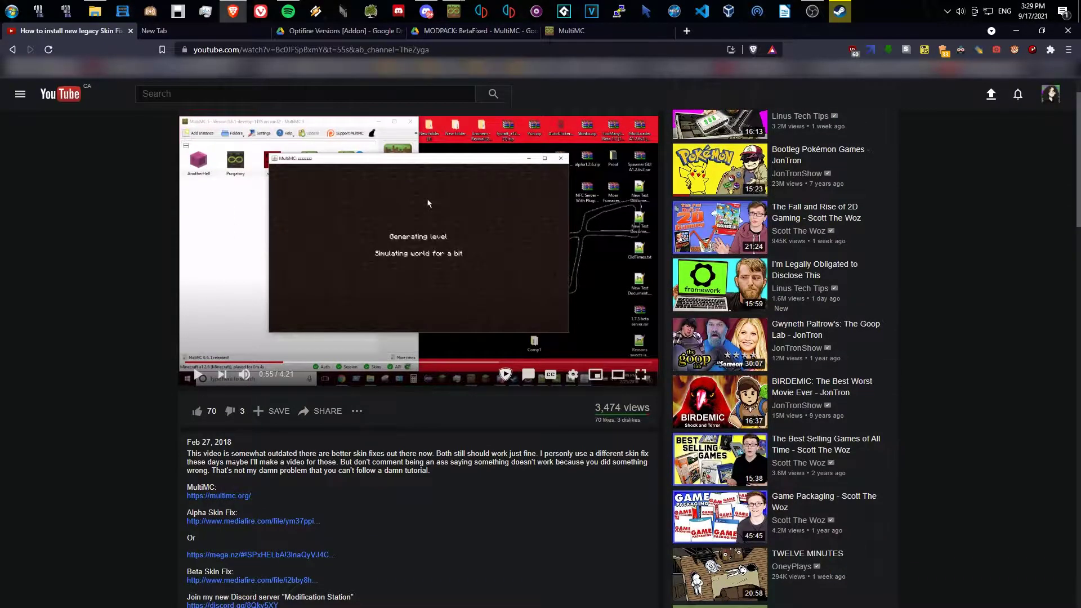
{"action": "left_click_drag", "start_coordinate": [186, 454], "coordinate": [222, 454]}
{"action": "scroll", "coordinate": [194, 453], "scroll_direction": "up", "scroll_amount": 1}
{"action": "scroll", "coordinate": [292, 385], "scroll_direction": "down", "scroll_amount": 7}
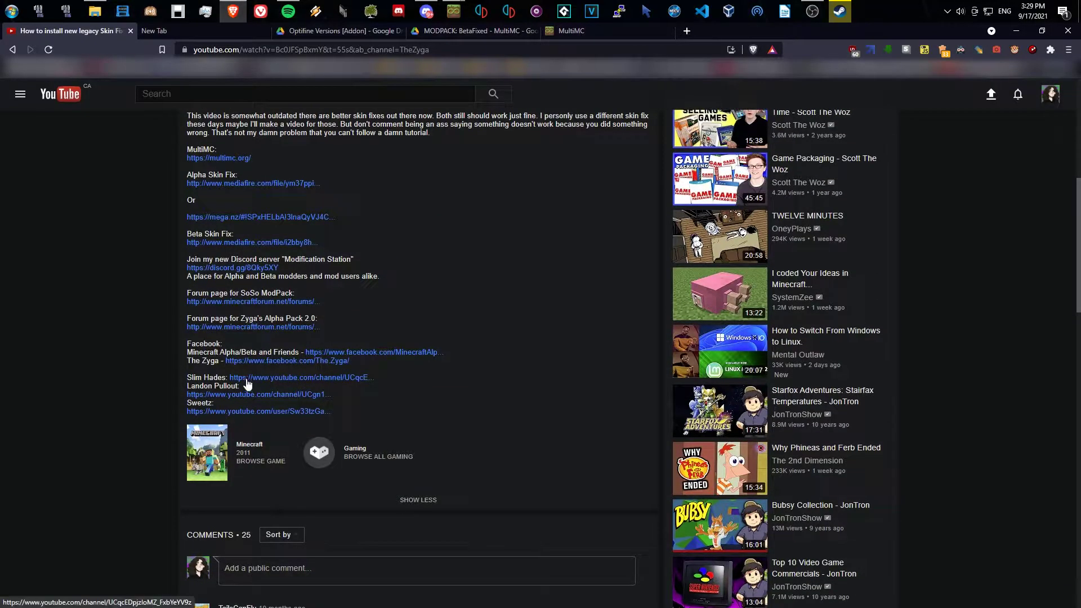
{"action": "scroll", "coordinate": [161, 438], "scroll_direction": "down", "scroll_amount": 5}
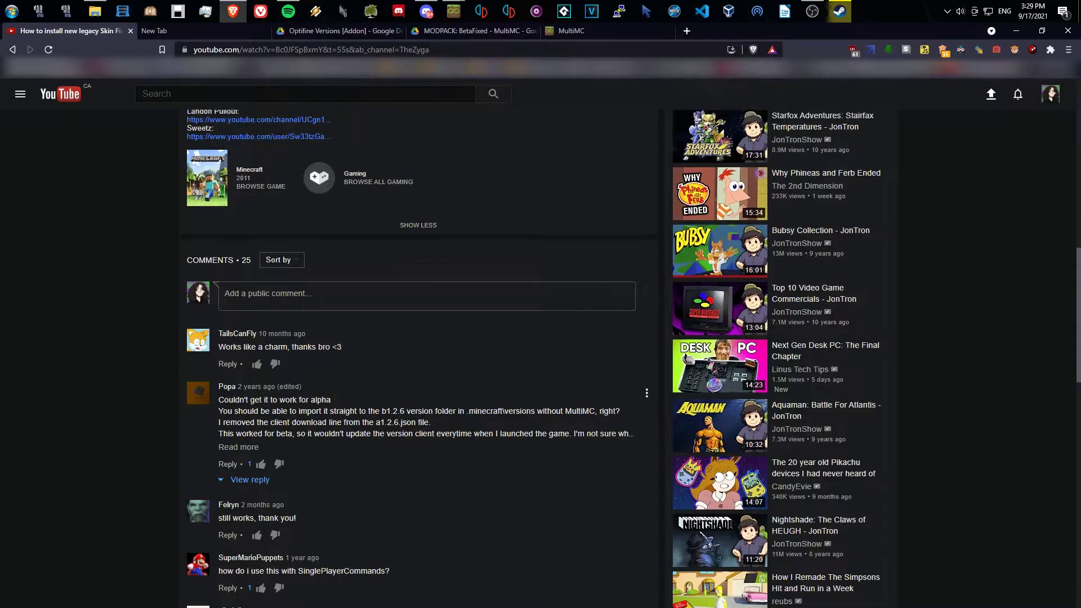
{"action": "scroll", "coordinate": [310, 433], "scroll_direction": "up", "scroll_amount": 12}
{"action": "scroll", "coordinate": [283, 499], "scroll_direction": "down", "scroll_amount": 2}
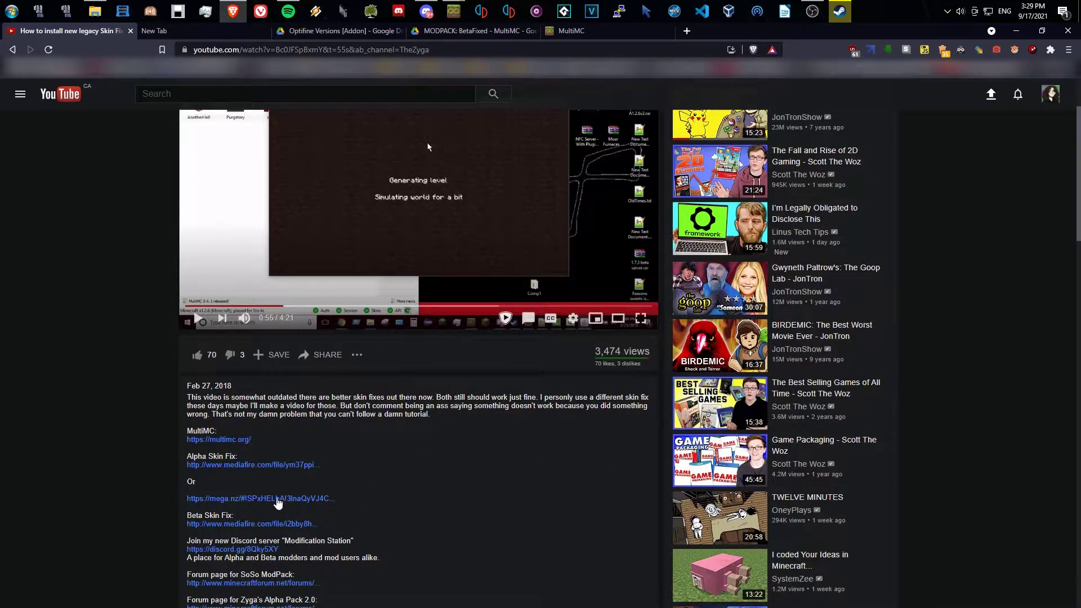
{"action": "scroll", "coordinate": [254, 526], "scroll_direction": "up", "scroll_amount": 2}
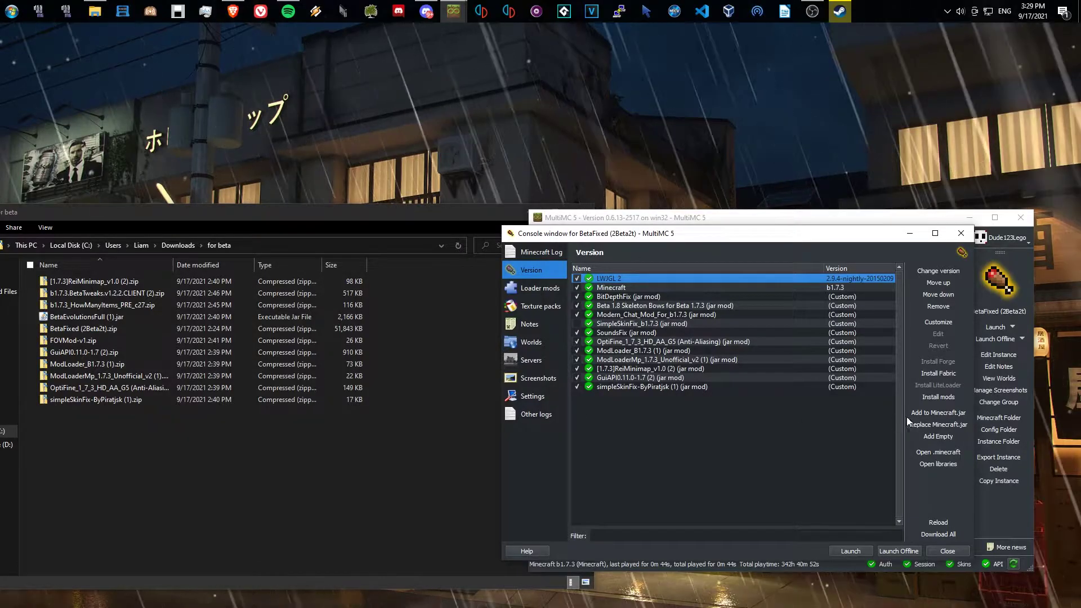
Step: Return to MultiMC and add BetaEvolutionsFull (1).jar and FOVMod-v1.zip to the instance as jar mods
{"action": "left_click", "coordinate": [944, 417]}
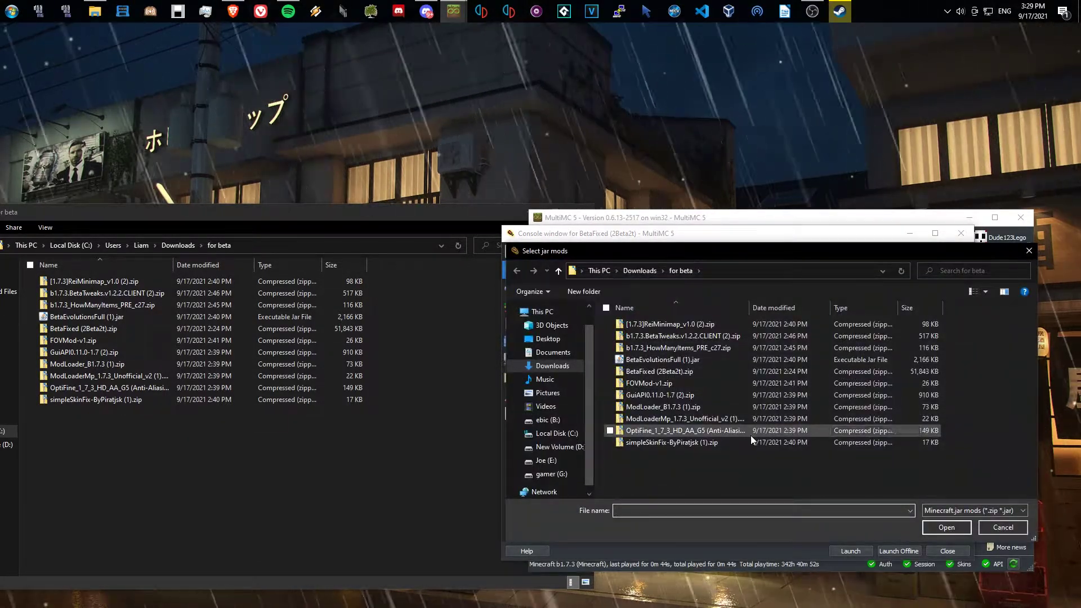
{"action": "left_click", "coordinate": [645, 362]}
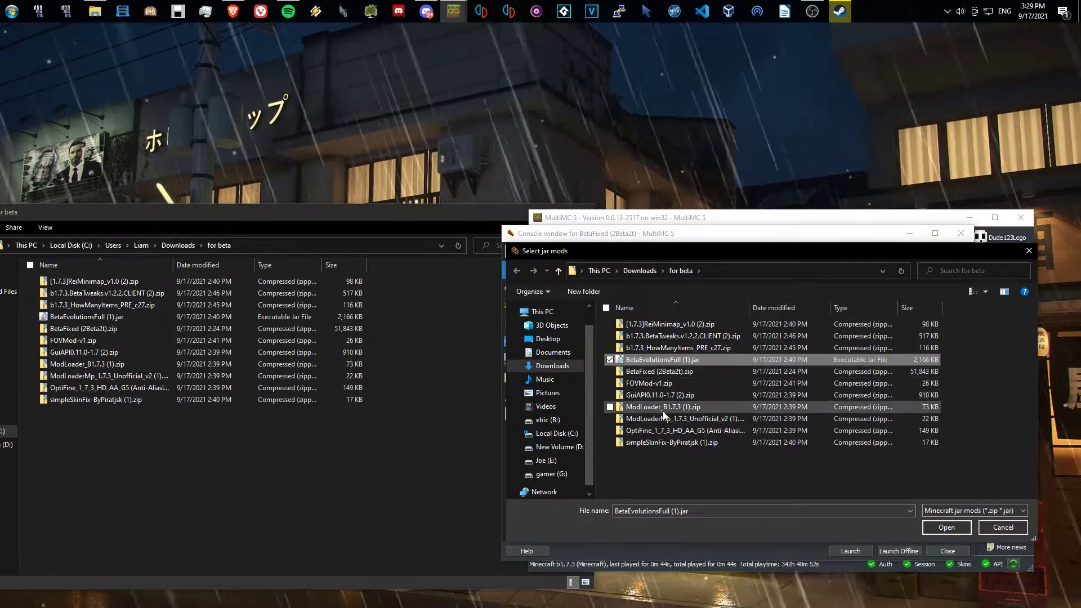
{"action": "left_click", "coordinate": [651, 384], "text": "ctrl"}
{"action": "left_click", "coordinate": [946, 527]}
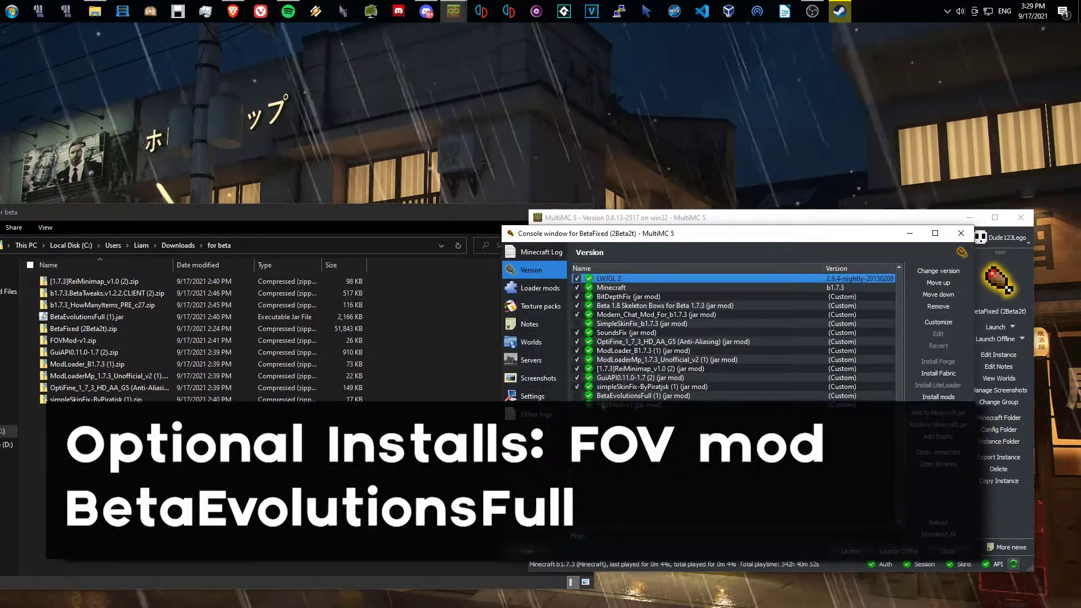
Step: Disable the BetaEvolutionsFull (1) and FOVMod-v1 jar mods in the instance's version list
{"action": "left_click", "coordinate": [613, 396]}
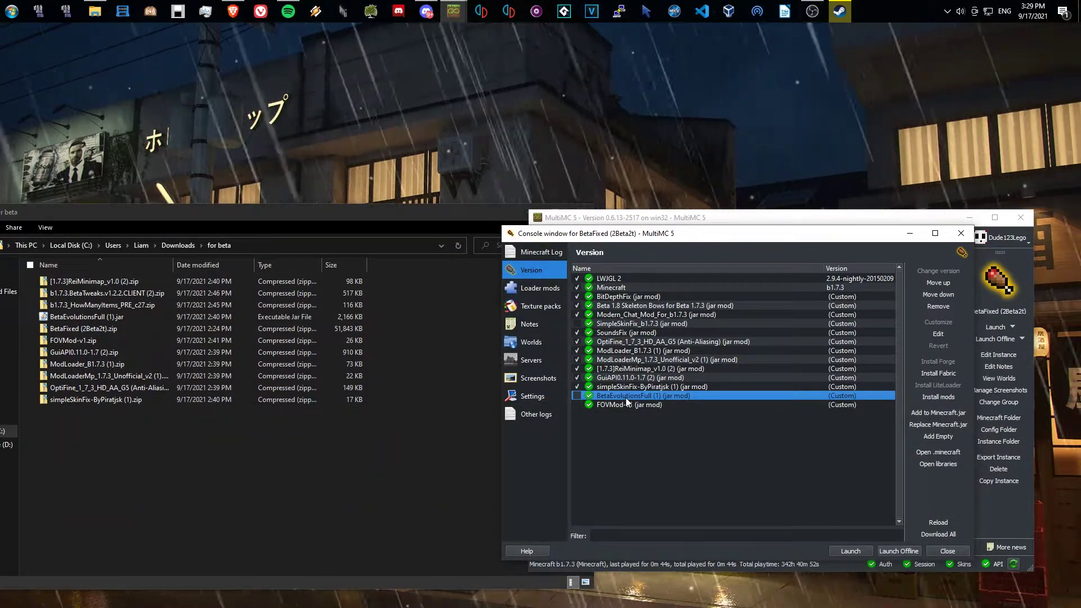
{"action": "left_click", "coordinate": [622, 404]}
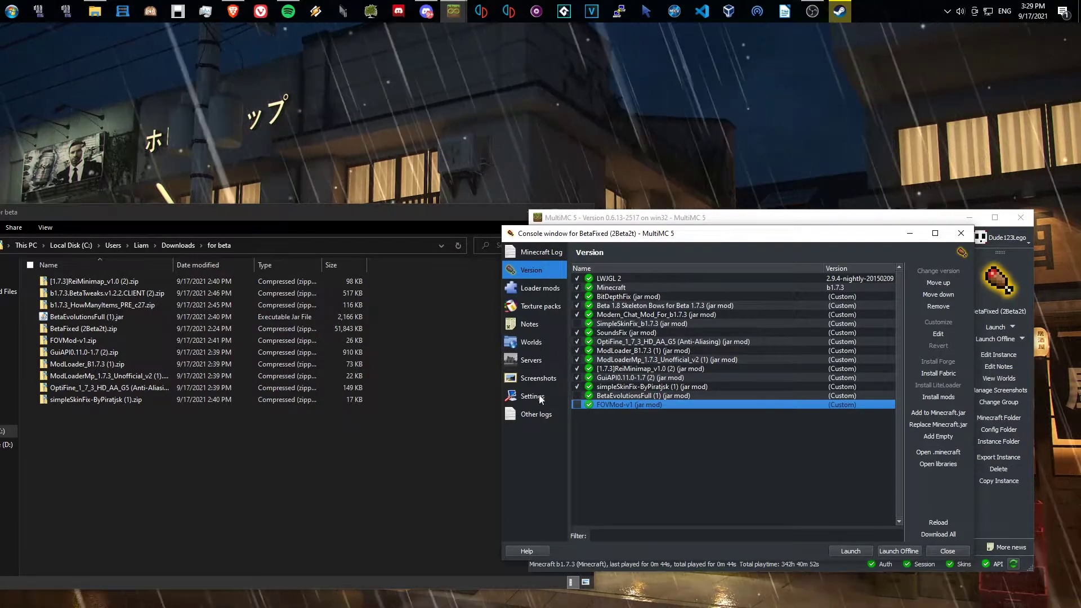
{"action": "left_click", "coordinate": [612, 396]}
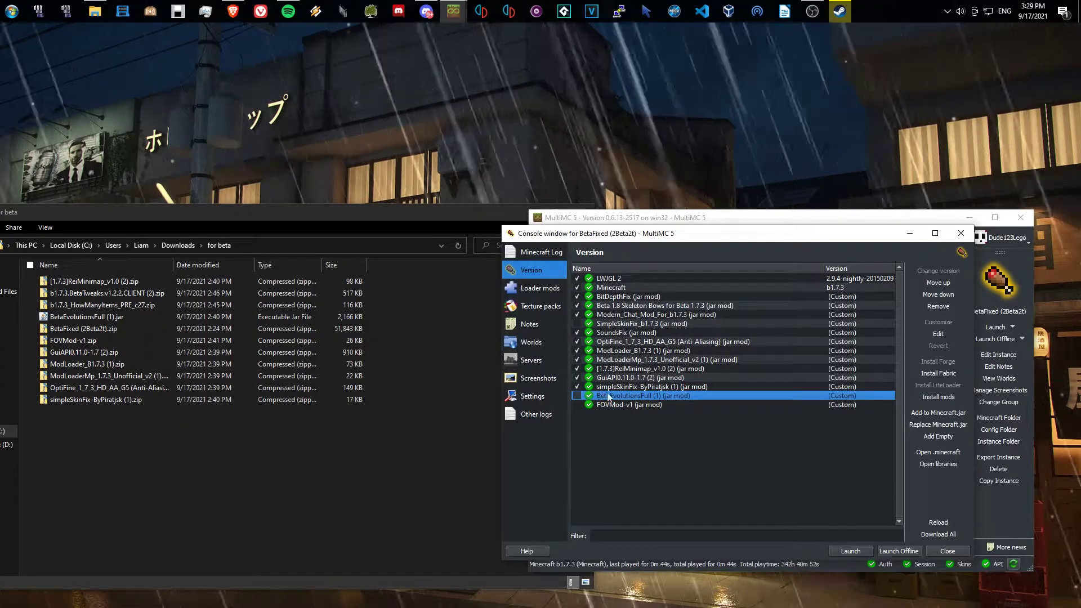
{"action": "left_click", "coordinate": [577, 405]}
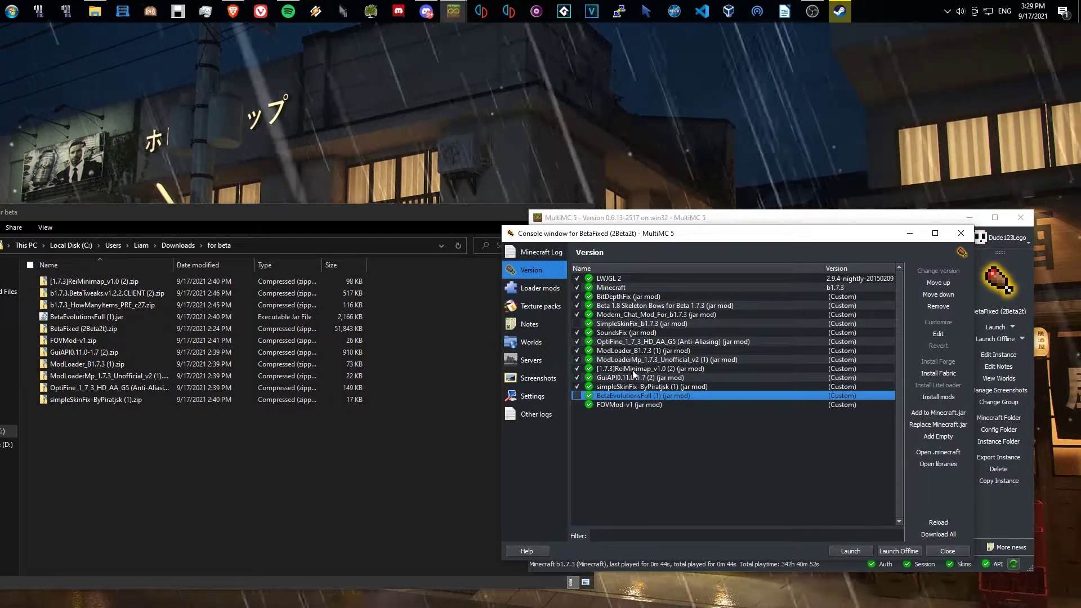
Step: Add b1.7.3.BetaTweaks.v1.2.2.CLIENT (2).zip and b1.7.3_HowManyItems_PRE_c27.zip to the instance as loader mods
{"action": "left_click", "coordinate": [529, 287]}
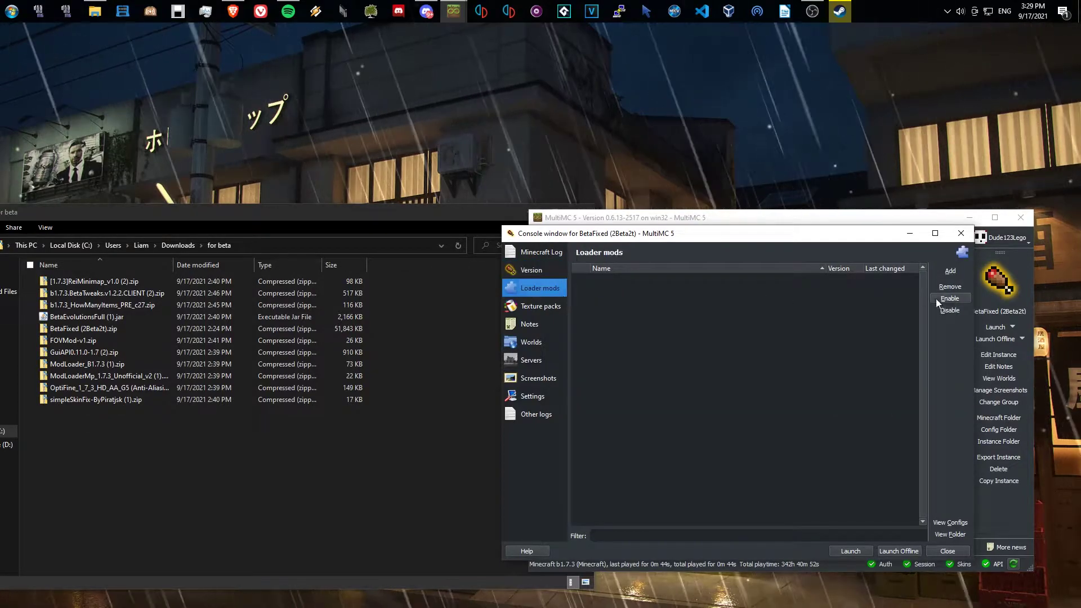
{"action": "left_click", "coordinate": [942, 272]}
{"action": "left_click_drag", "start_coordinate": [676, 251], "coordinate": [174, 248]}
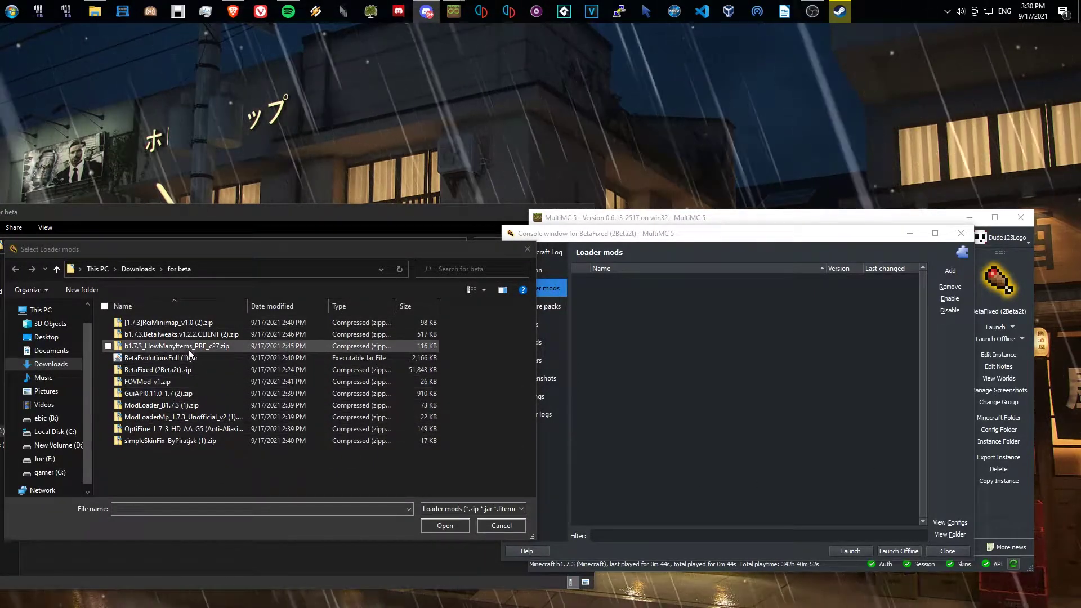
{"action": "left_click", "coordinate": [173, 335]}
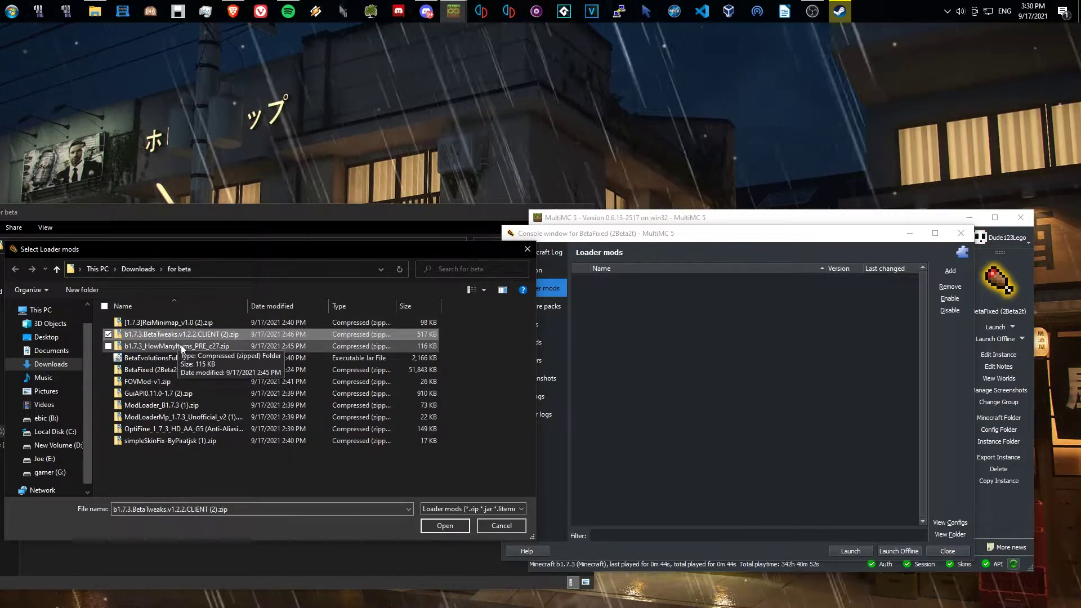
{"action": "left_click", "coordinate": [180, 345], "text": "ctrl"}
{"action": "key", "text": "Return"}
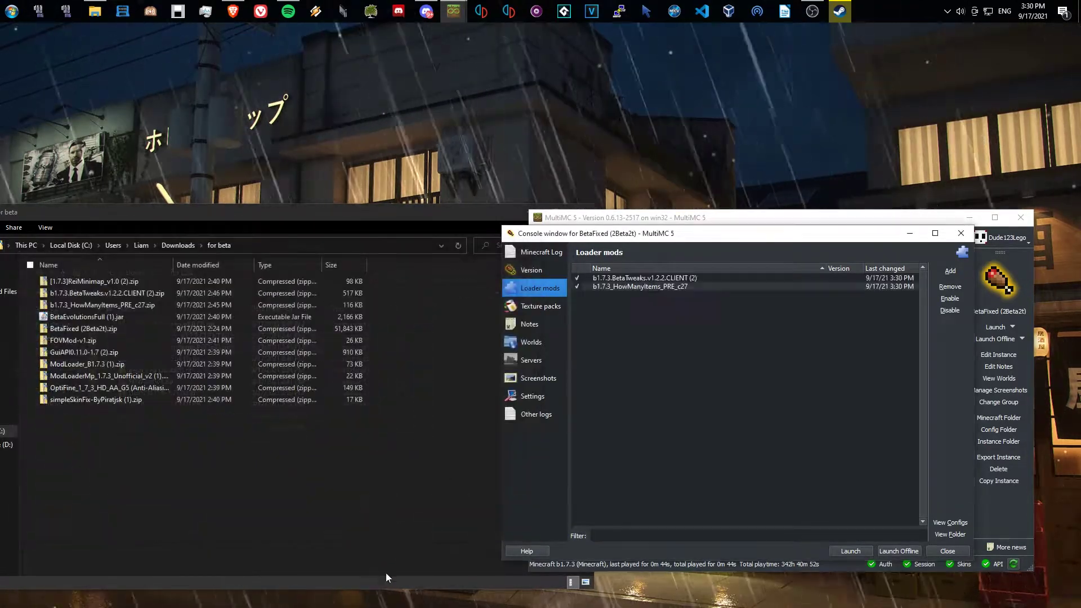
Step: Recheck the version list, close the instance's console window and launch the BetaFixed (2Beta2t) instance
{"action": "left_click", "coordinate": [526, 214]}
{"action": "left_click_drag", "start_coordinate": [601, 236], "coordinate": [135, 236]}
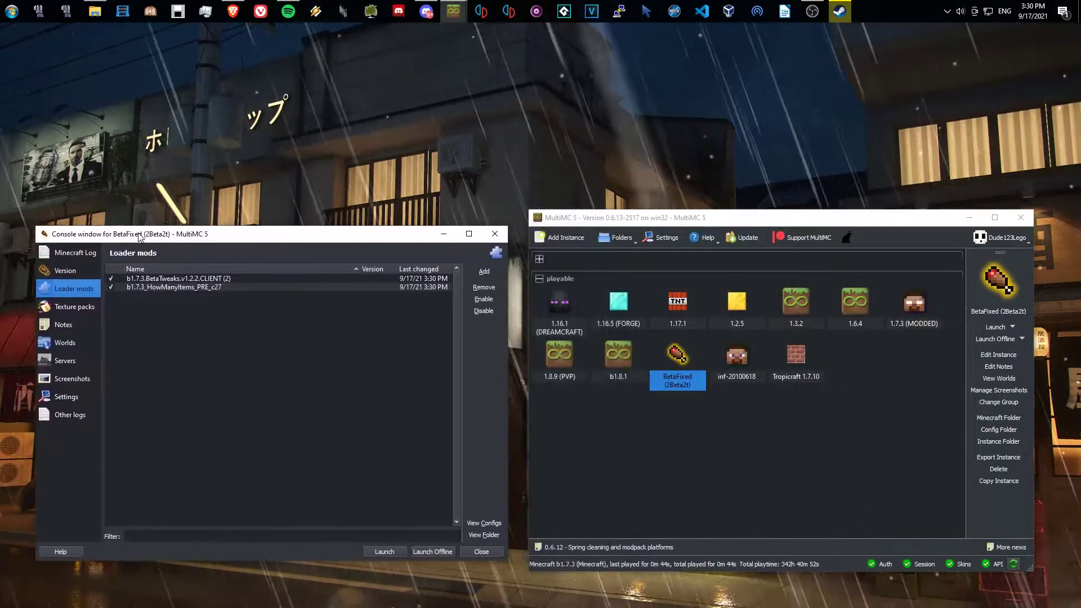
{"action": "left_click", "coordinate": [59, 272]}
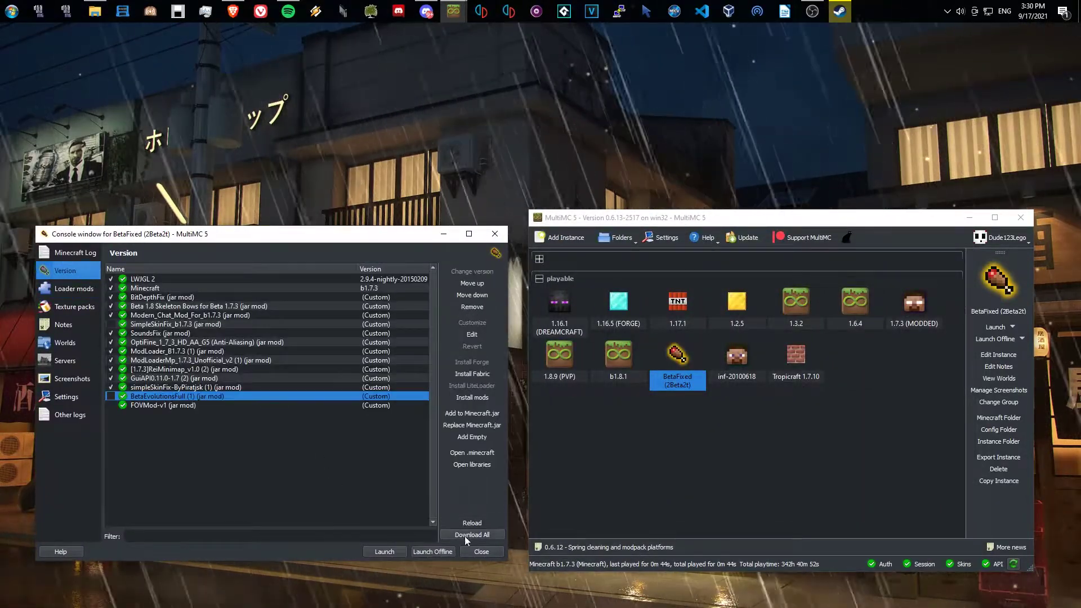
{"action": "left_click", "coordinate": [481, 552]}
{"action": "left_click_drag", "start_coordinate": [676, 218], "coordinate": [408, 198]}
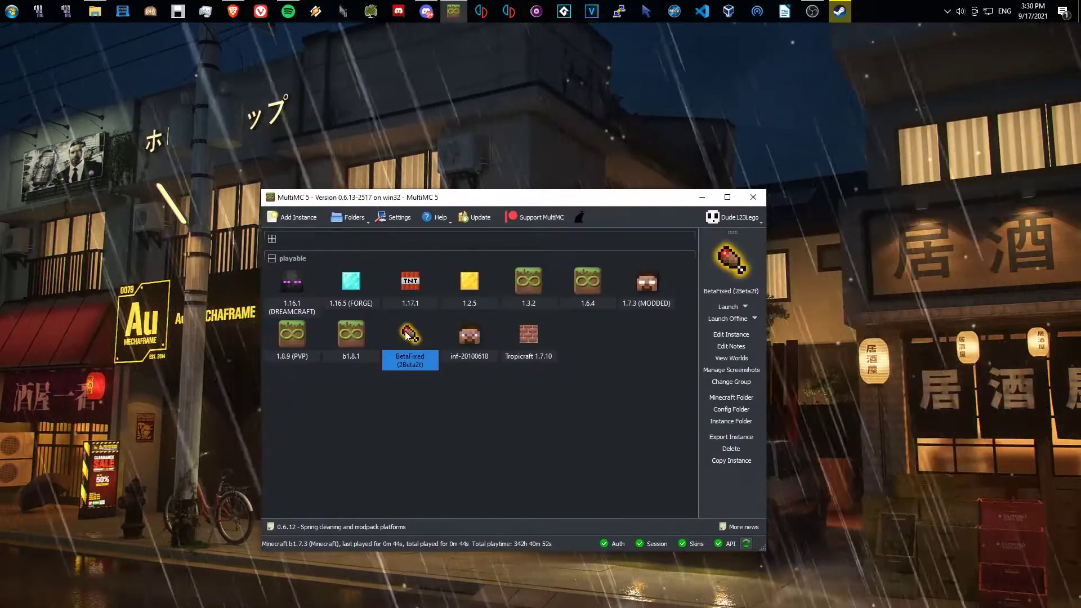
{"action": "double_click", "coordinate": [406, 334]}
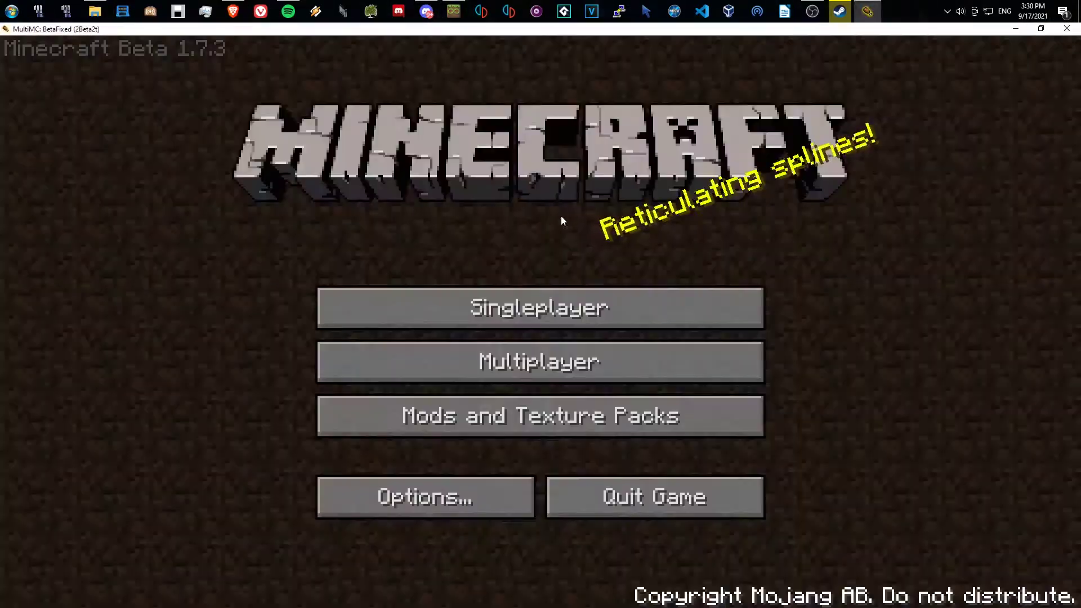
Step: View the game's multiplayer server list and return to the title screen
{"action": "left_click", "coordinate": [543, 354]}
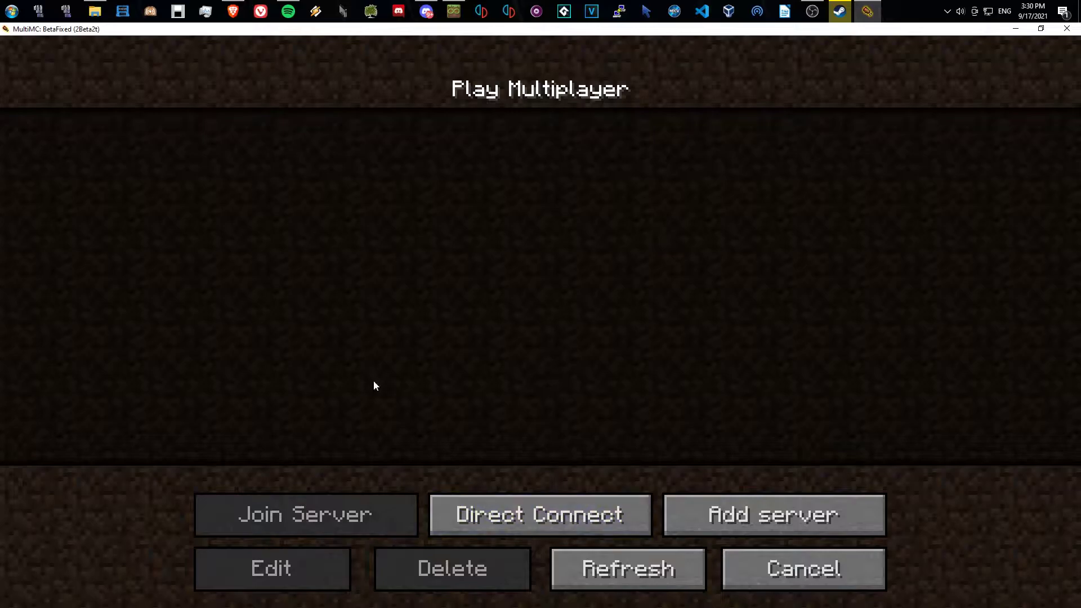
{"action": "left_click", "coordinate": [746, 551]}
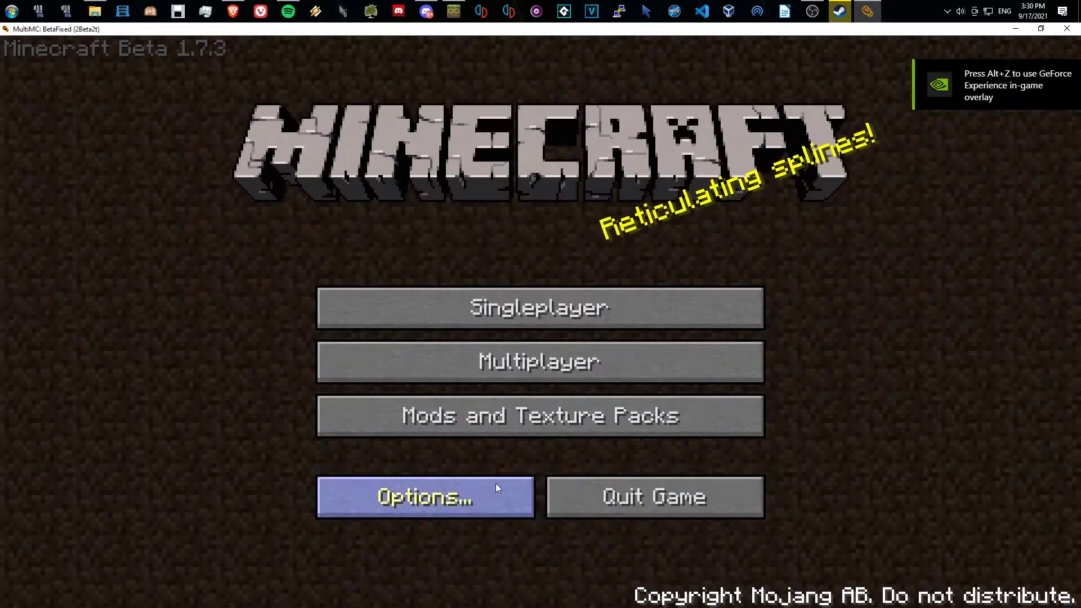
Step: In the game options, set FOV to Quake Pro, GUI Scale to Normal and Brightness to 100%
{"action": "left_click", "coordinate": [471, 488]}
{"action": "left_click_drag", "start_coordinate": [562, 261], "coordinate": [934, 247]}
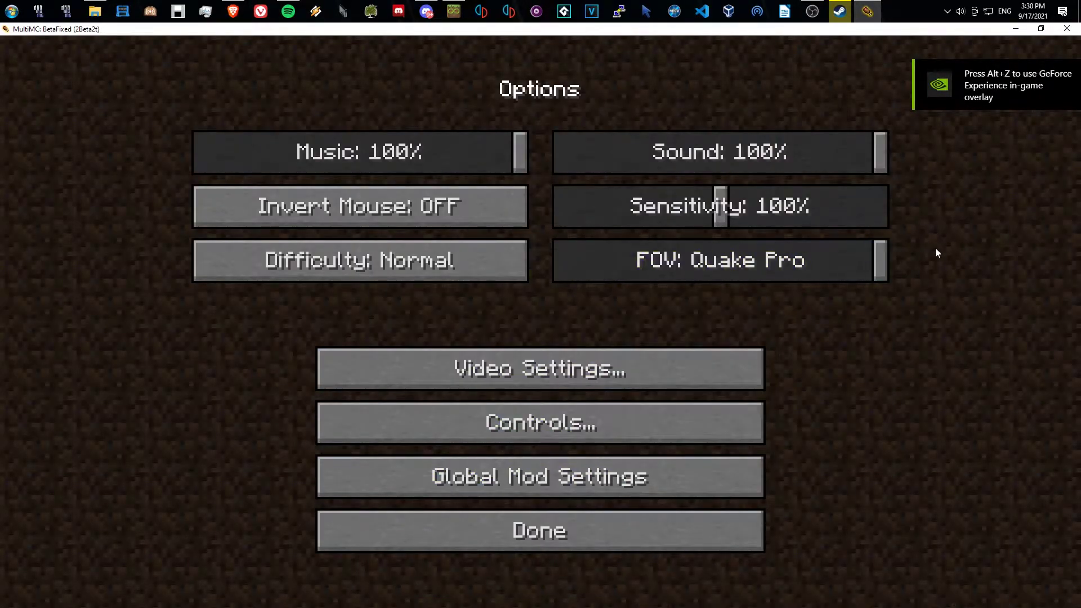
{"action": "left_click", "coordinate": [440, 378]}
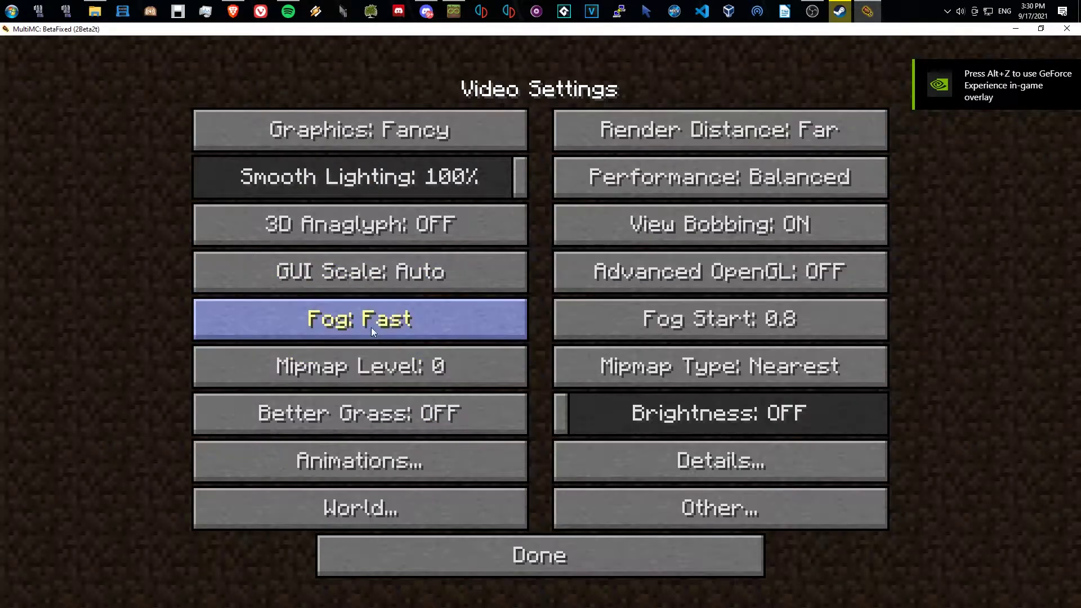
{"action": "left_click", "coordinate": [362, 269]}
{"action": "left_click", "coordinate": [492, 167]}
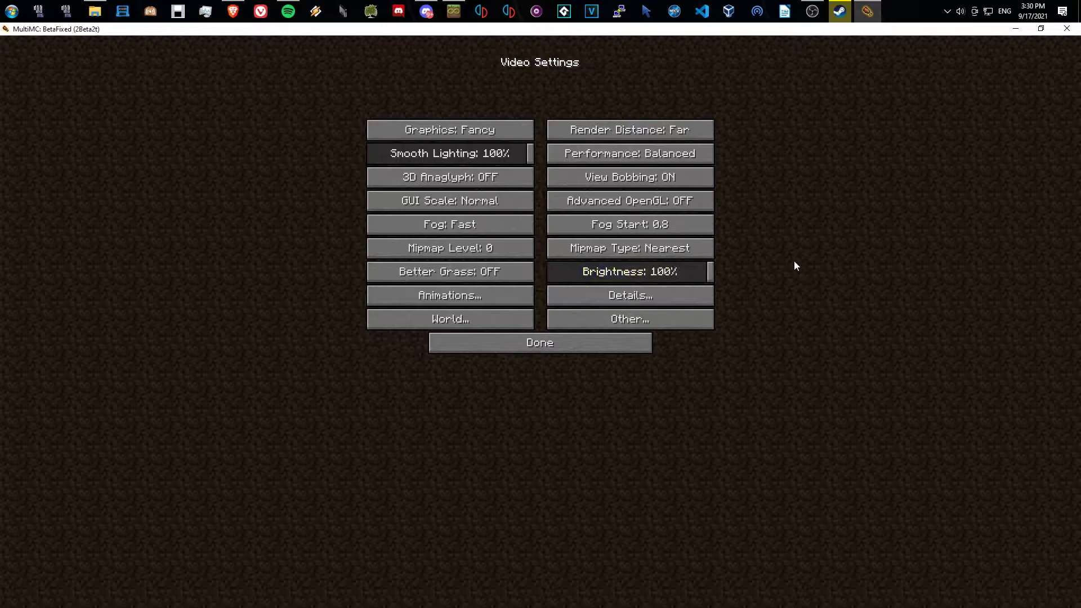
Step: Set the video options to Performance Max FPS, Mipmap Type Linear, Better Grass Fast and Mipmap Level 4
{"action": "left_click", "coordinate": [688, 160]}
{"action": "left_click", "coordinate": [688, 160]}
{"action": "left_click", "coordinate": [688, 160]}
{"action": "left_click", "coordinate": [688, 160]}
{"action": "left_click", "coordinate": [688, 160]}
{"action": "left_click", "coordinate": [688, 159]}
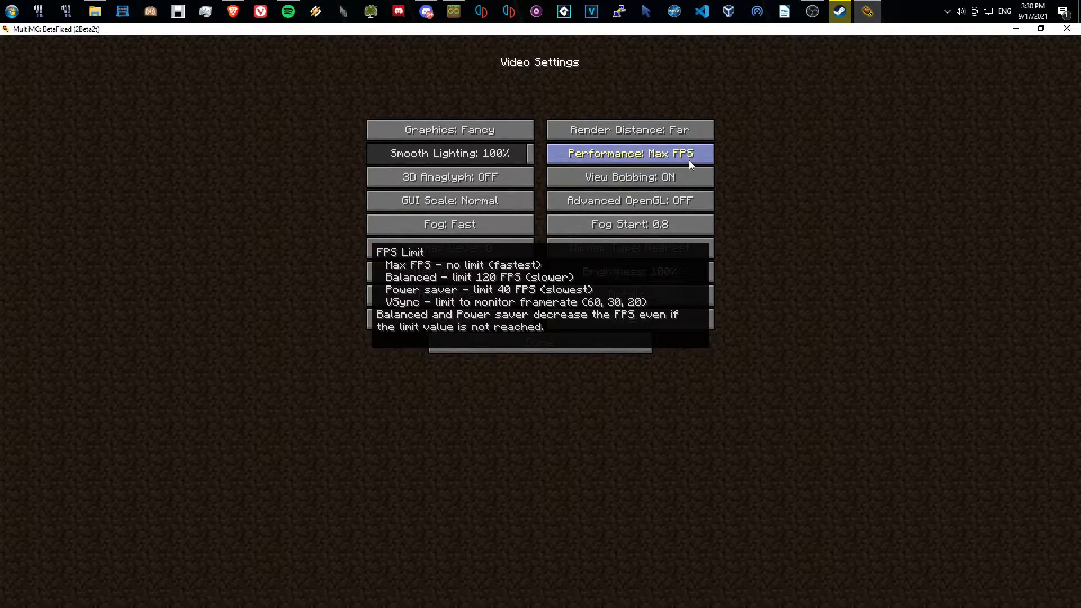
{"action": "left_click", "coordinate": [646, 248]}
{"action": "left_click", "coordinate": [477, 274]}
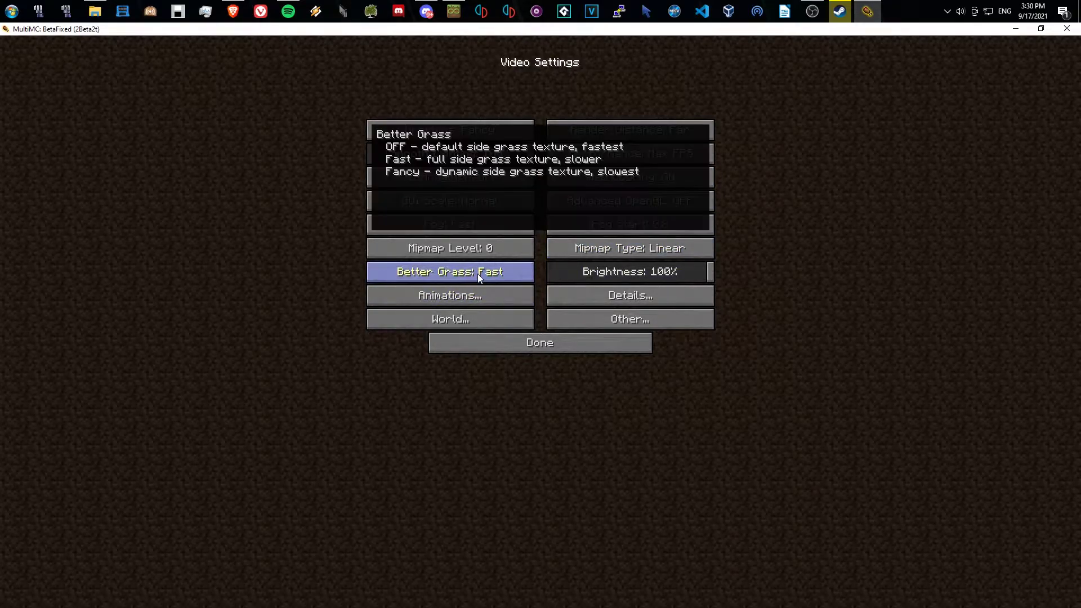
{"action": "left_click", "coordinate": [449, 248]}
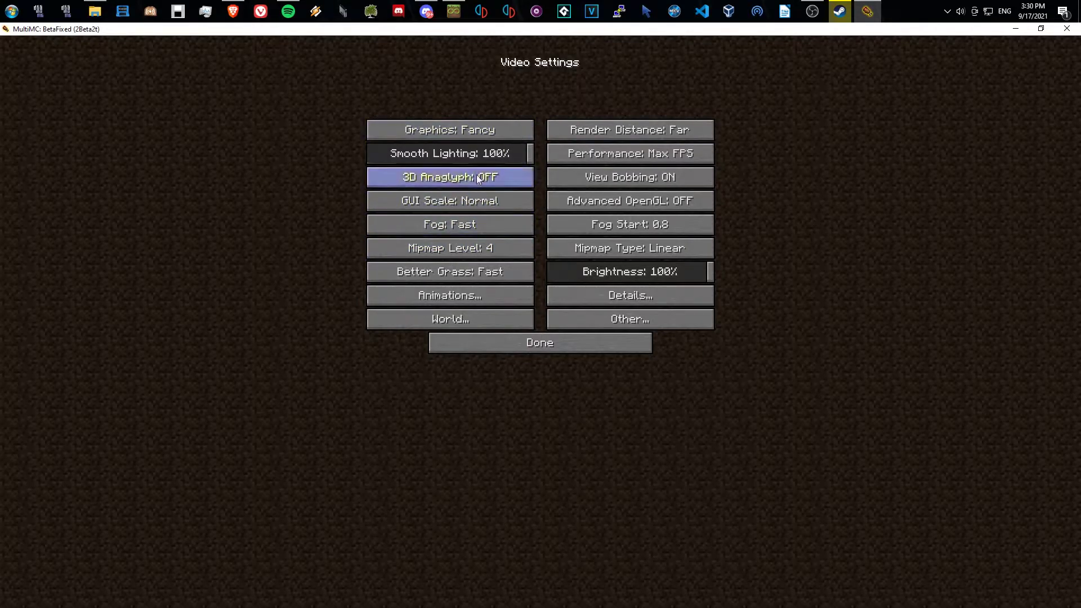
Step: Look through the Animation, Other and Detail settings pages, trying the Lava Animated option, and return to Video Settings
{"action": "left_click", "coordinate": [525, 297]}
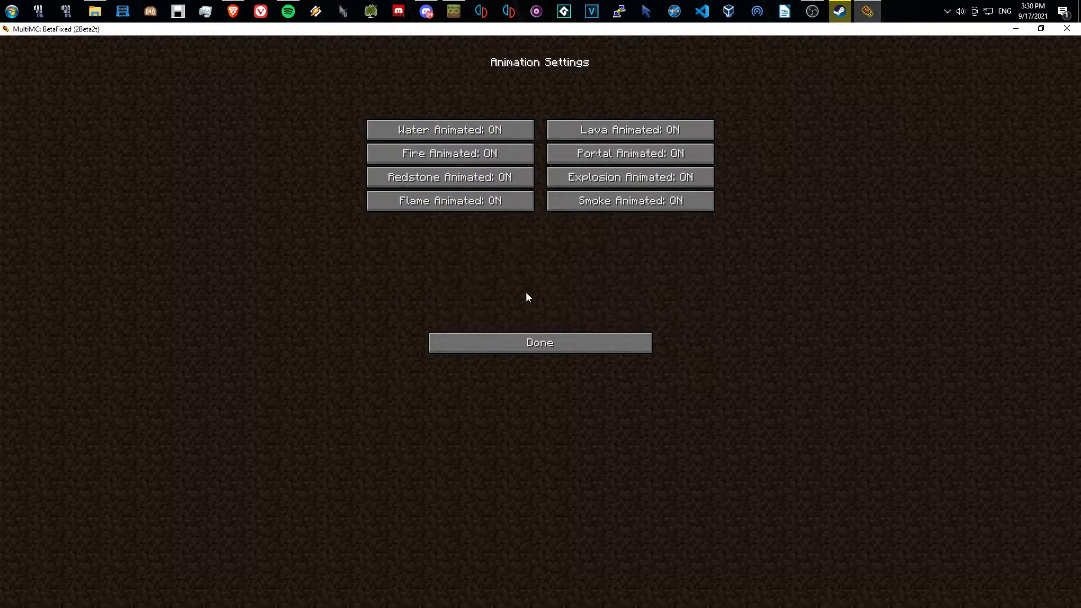
{"action": "left_click", "coordinate": [604, 130]}
{"action": "left_click", "coordinate": [592, 133]}
{"action": "left_click", "coordinate": [592, 133]}
{"action": "left_click", "coordinate": [593, 133]}
{"action": "left_click", "coordinate": [544, 340]}
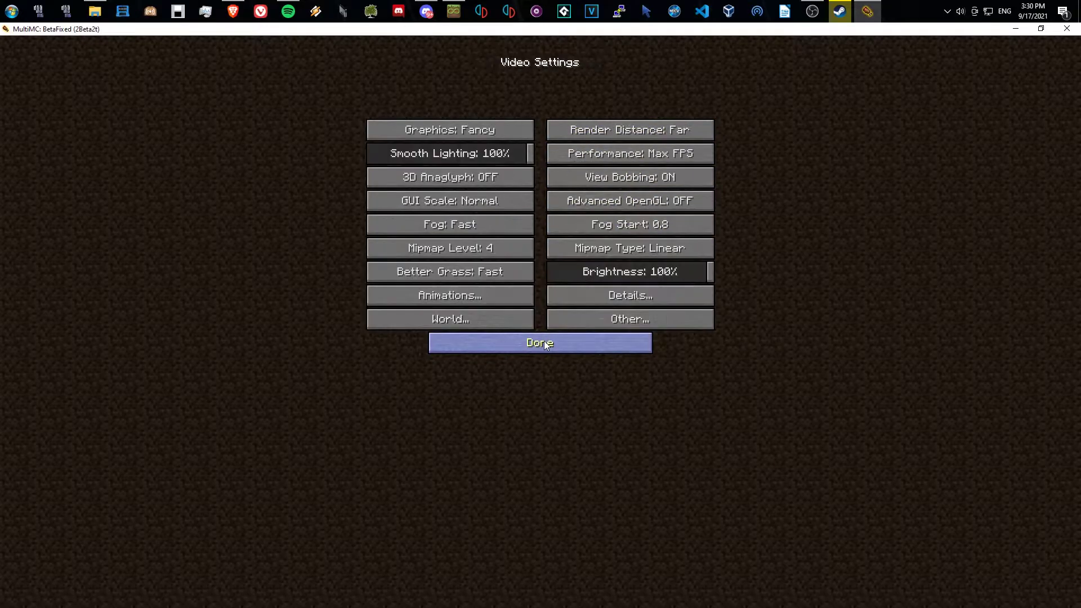
{"action": "left_click", "coordinate": [583, 319]}
{"action": "left_click", "coordinate": [576, 340]}
{"action": "left_click", "coordinate": [568, 295]}
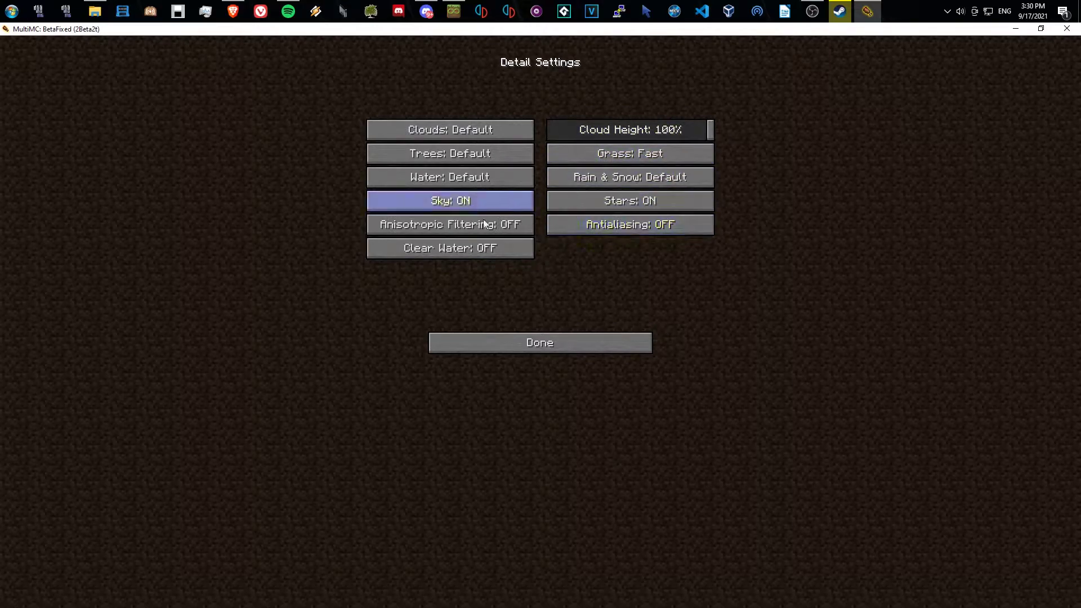
{"action": "left_click", "coordinate": [487, 344]}
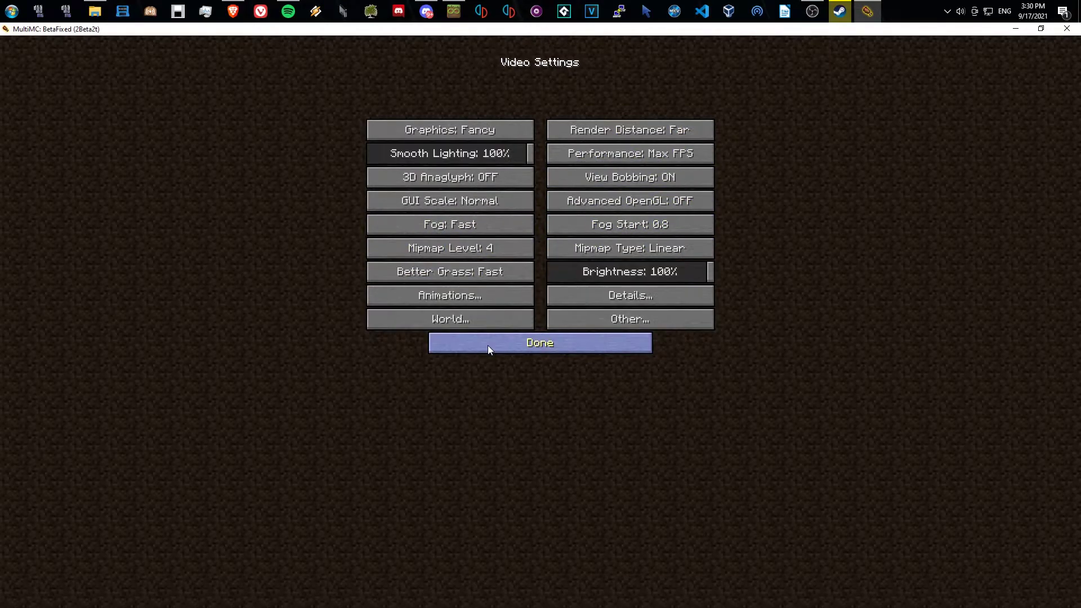
Step: Leave the options and select OldCobble1.7.3.zip as the game's texture pack
{"action": "left_click", "coordinate": [488, 346]}
{"action": "left_click", "coordinate": [503, 327]}
{"action": "left_click", "coordinate": [495, 298]}
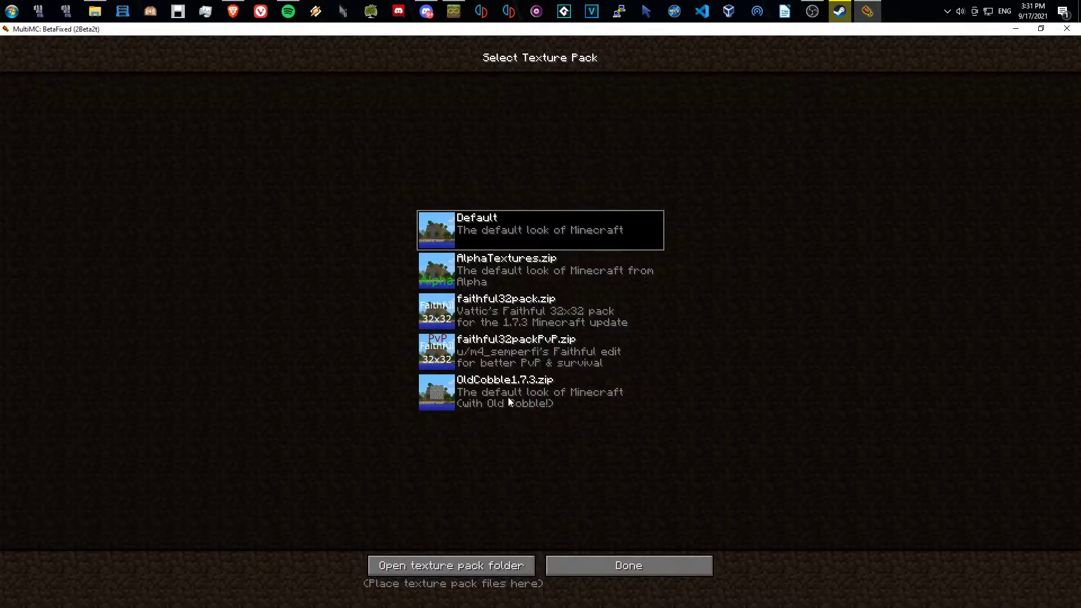
{"action": "left_click", "coordinate": [532, 392]}
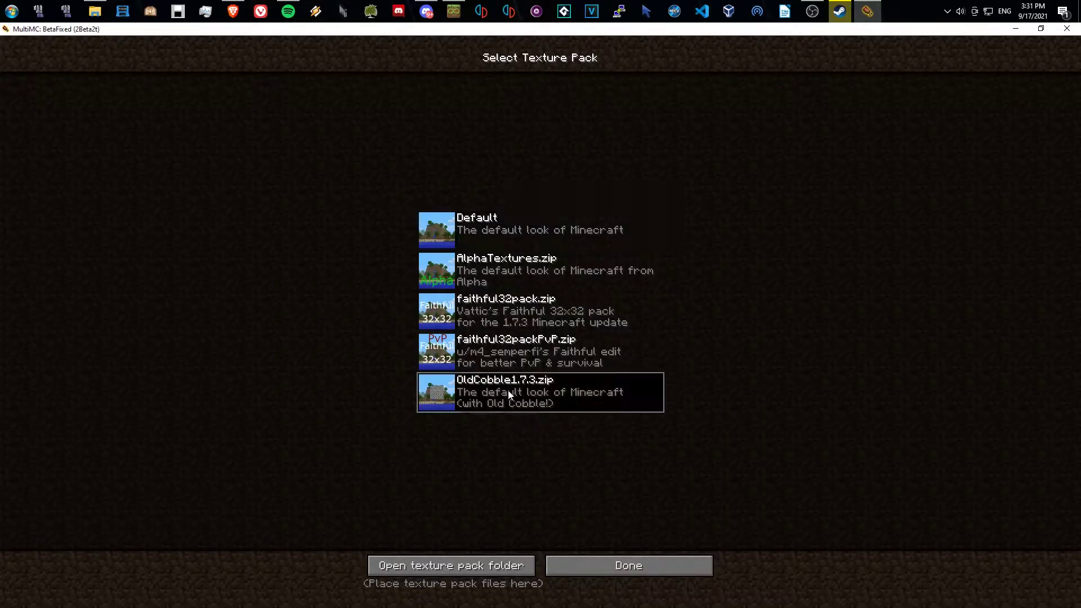
{"action": "left_click", "coordinate": [639, 565]}
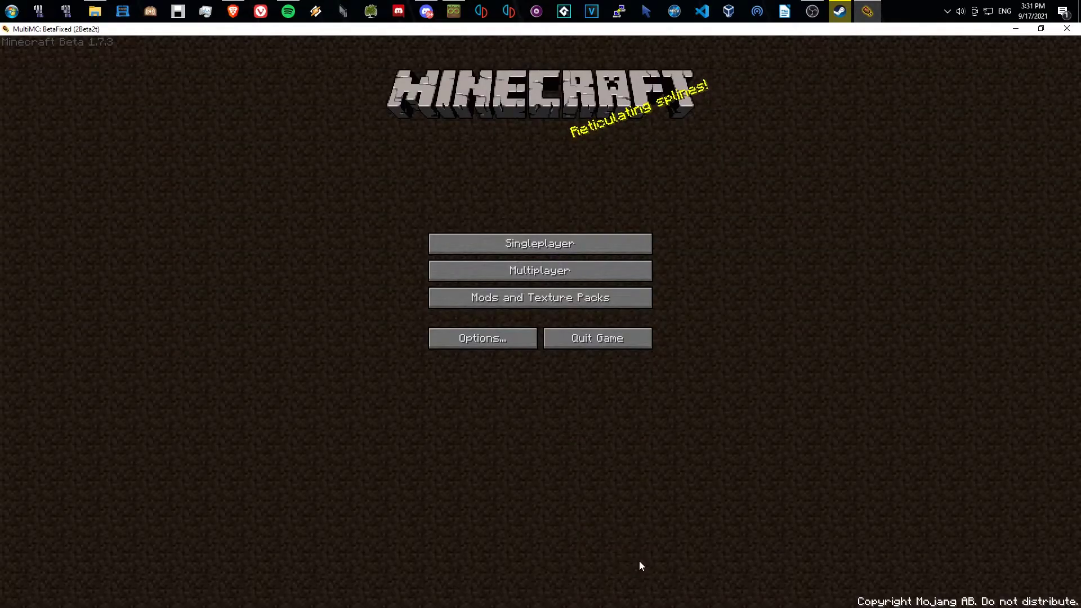
Step: In the clientside Global Mod Settings, turn on the ESC Menu Texture Pack Button
{"action": "left_click", "coordinate": [509, 343]}
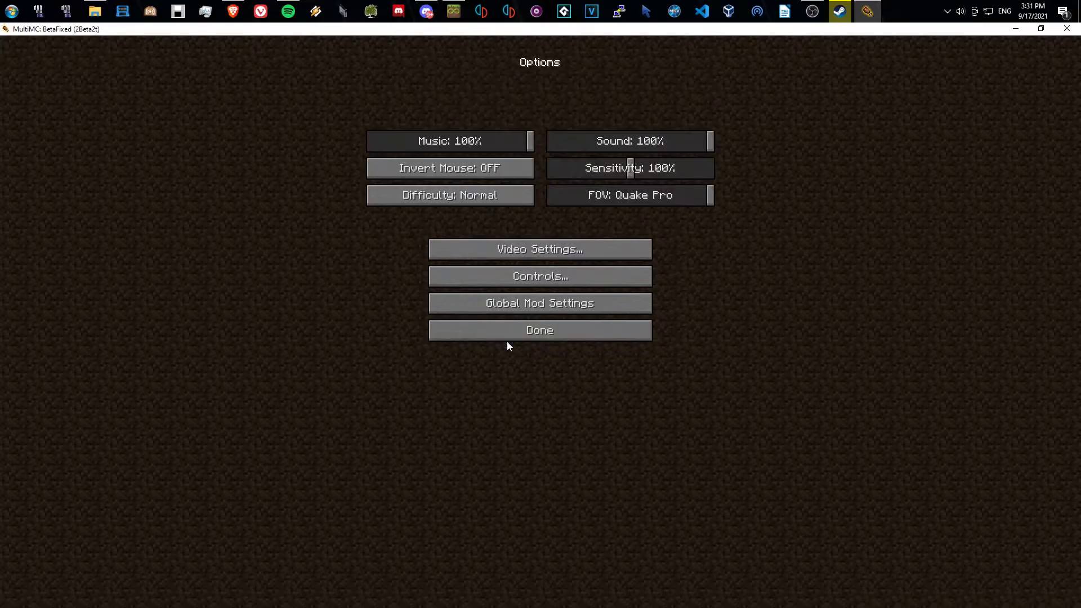
{"action": "left_click", "coordinate": [542, 298]}
{"action": "left_click", "coordinate": [450, 94]}
{"action": "left_click", "coordinate": [447, 88]}
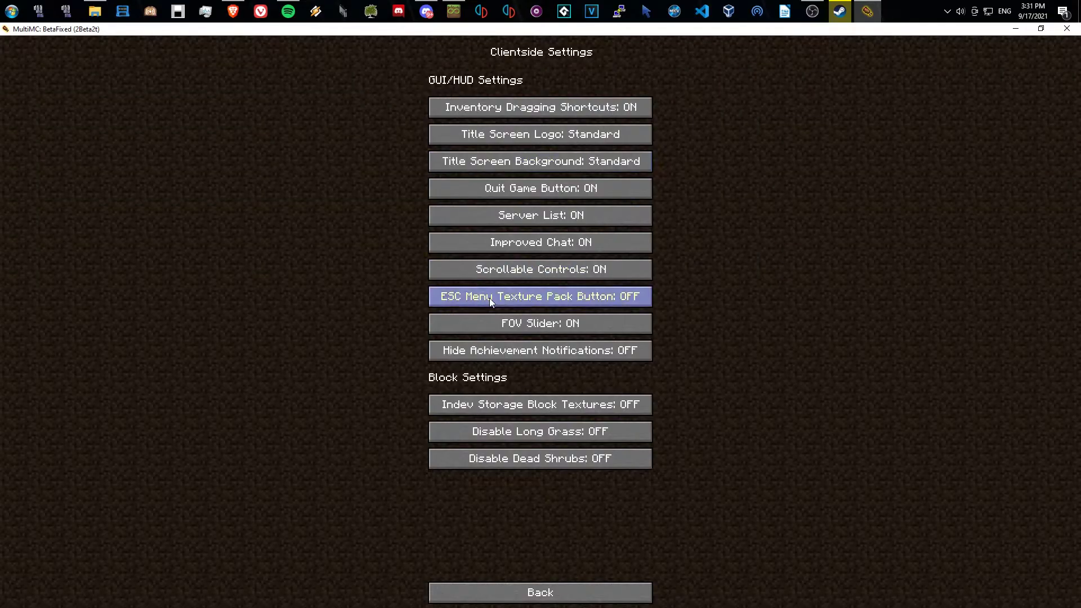
{"action": "left_click", "coordinate": [488, 300]}
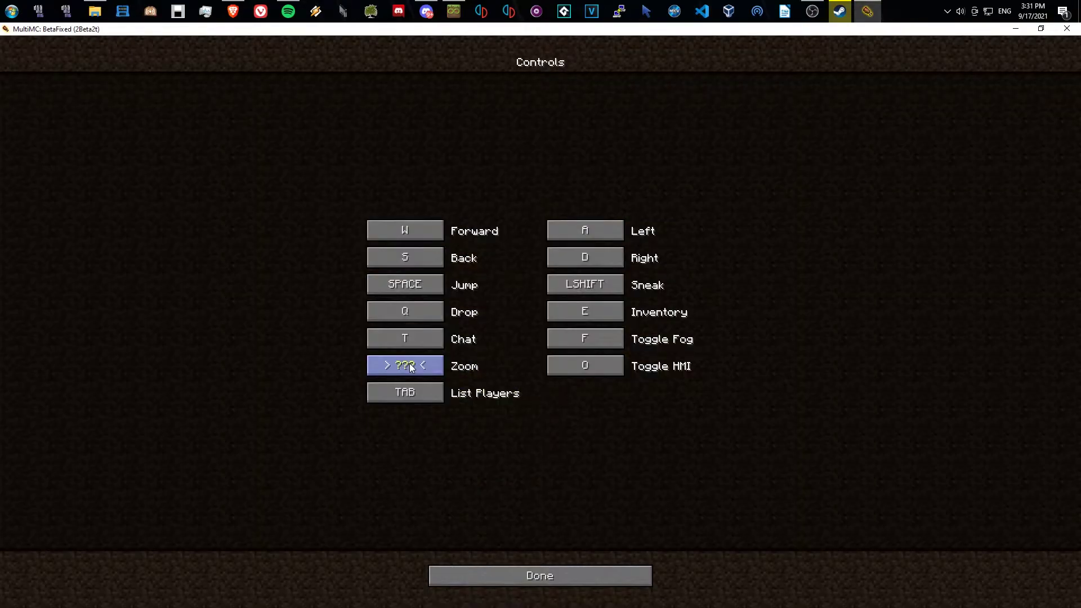
Step: Bind the Zoom control to LCONTROL and close the controls settings
{"action": "key", "text": "ctrl"}
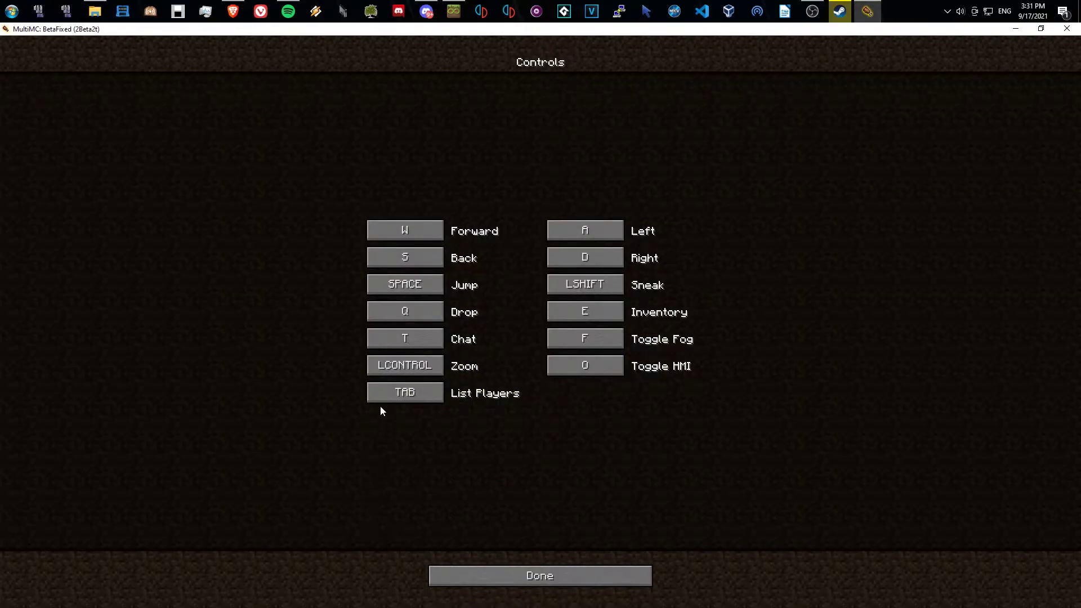
{"action": "left_click", "coordinate": [516, 569]}
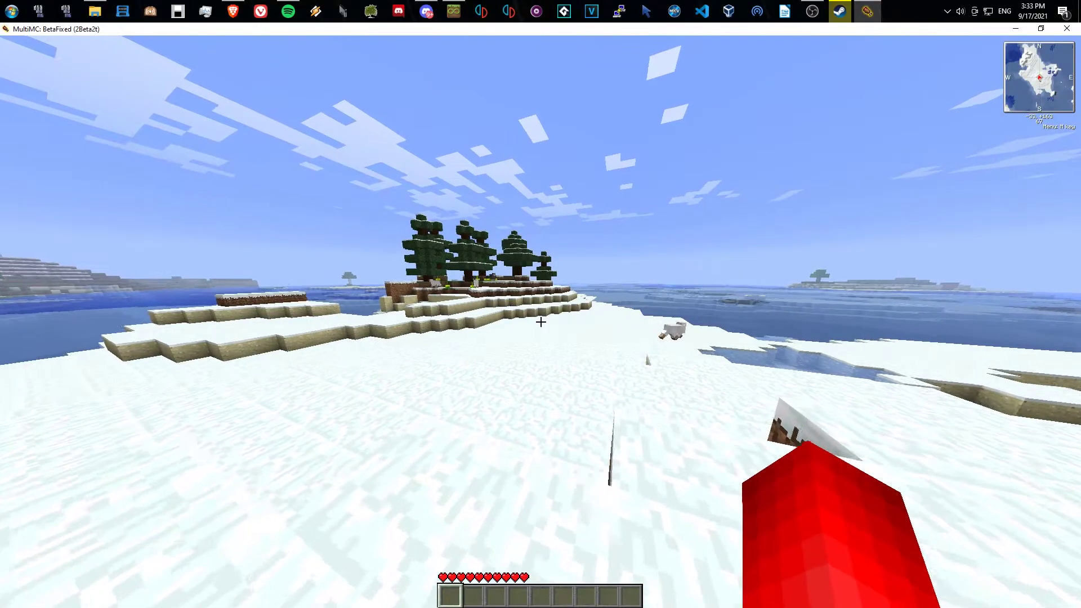
Step: In the world, check the inventory and the switch between third-person and first-person views while walking
{"action": "key", "text": "e"}
{"action": "key", "text": "e"}
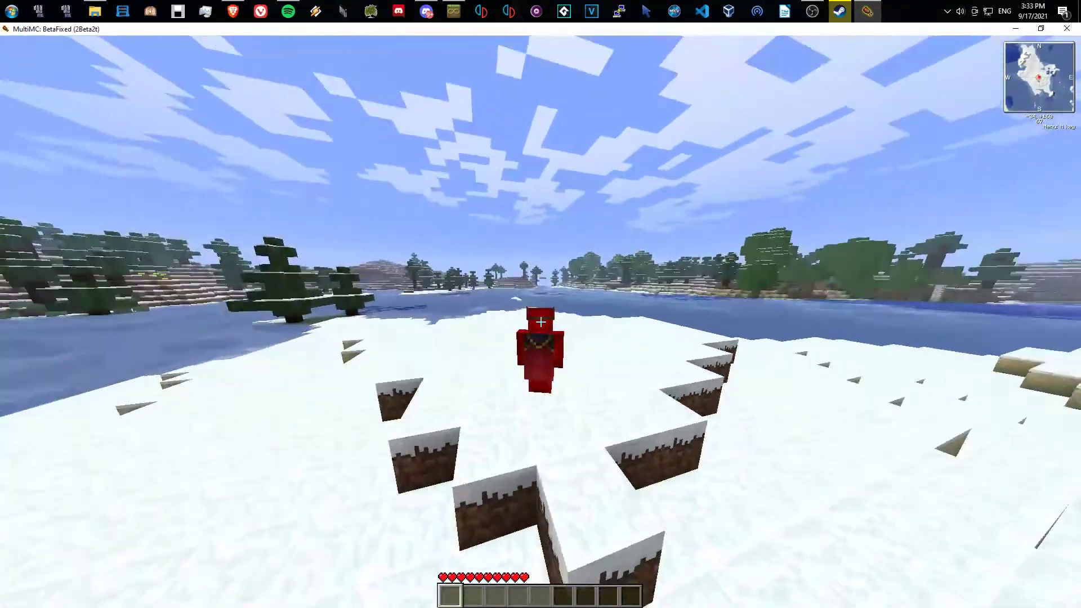
{"action": "key", "text": "F5"}
{"action": "key", "text": "w"}
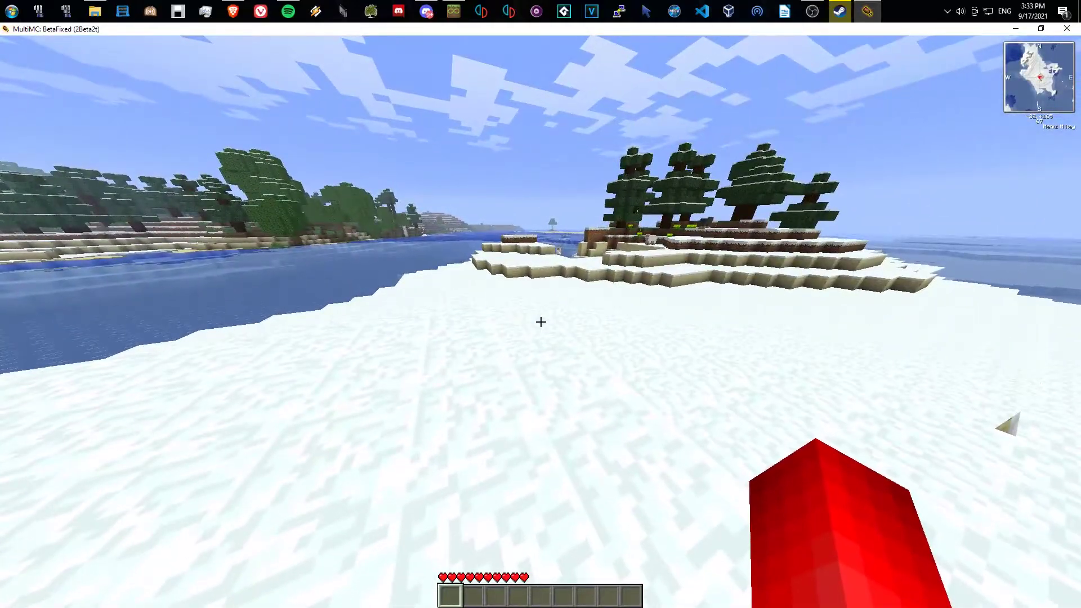
Step: View the minimap enlarged, inspect the Rei's Minimap options, and cycle the camera perspective
{"action": "key", "text": "x"}
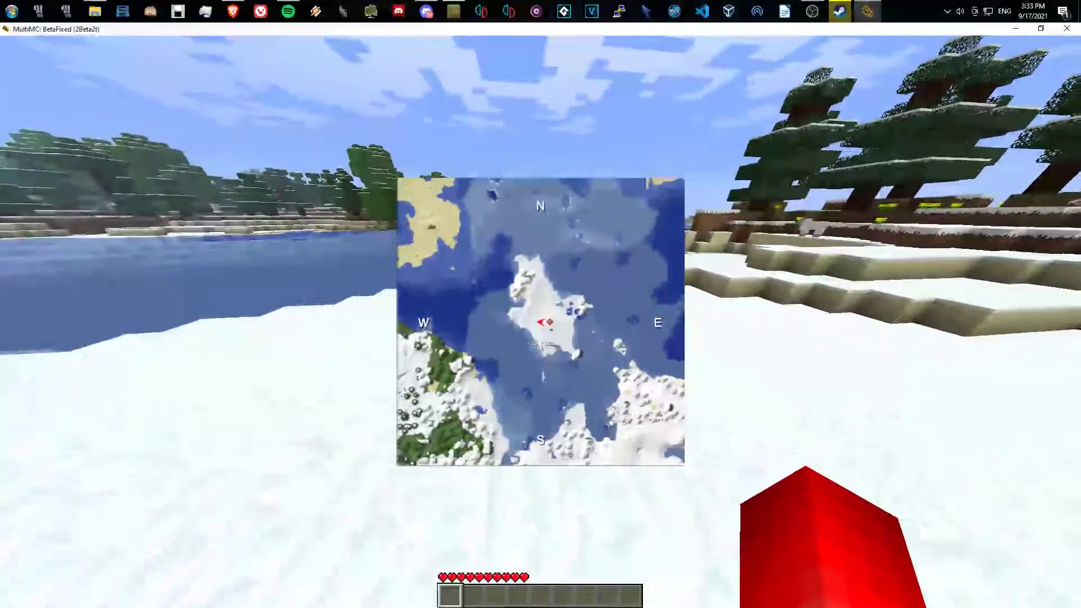
{"action": "key", "text": "x"}
{"action": "key", "text": "x"}
{"action": "key", "text": "x"}
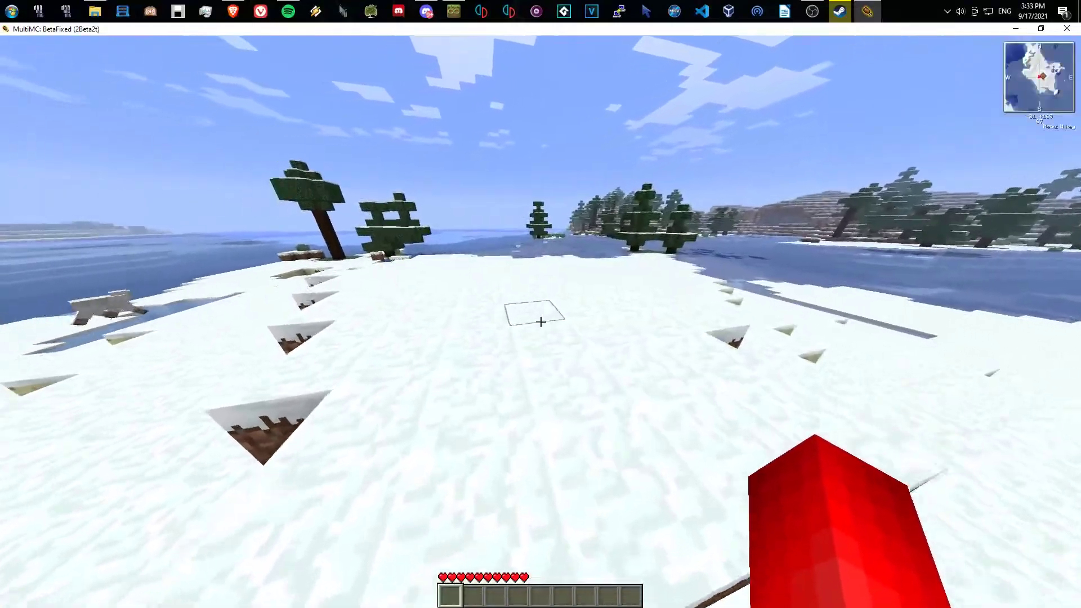
{"action": "key", "text": "m"}
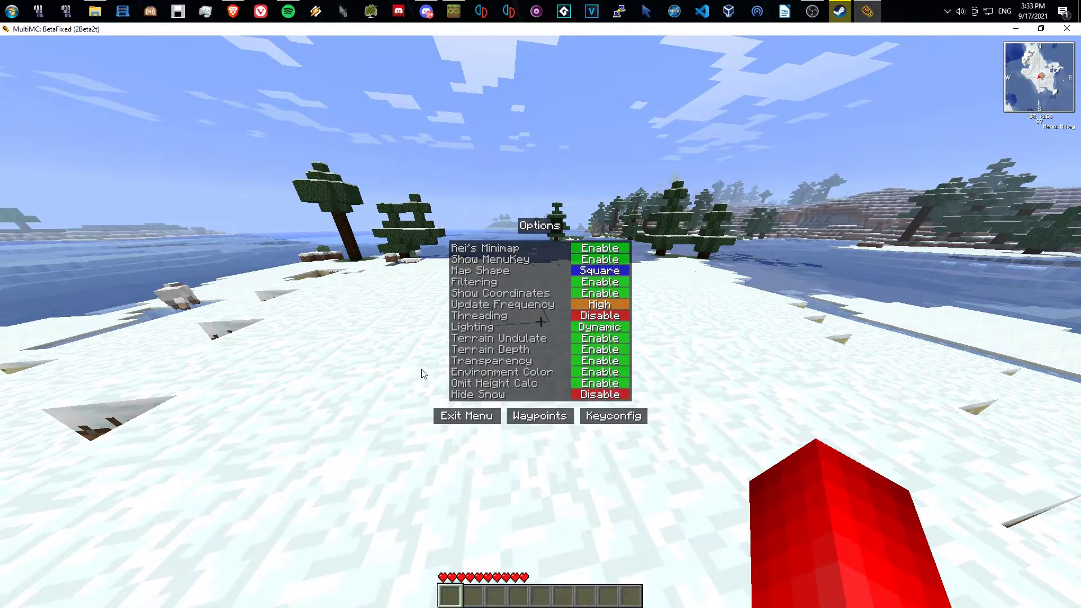
{"action": "key", "text": "Escape"}
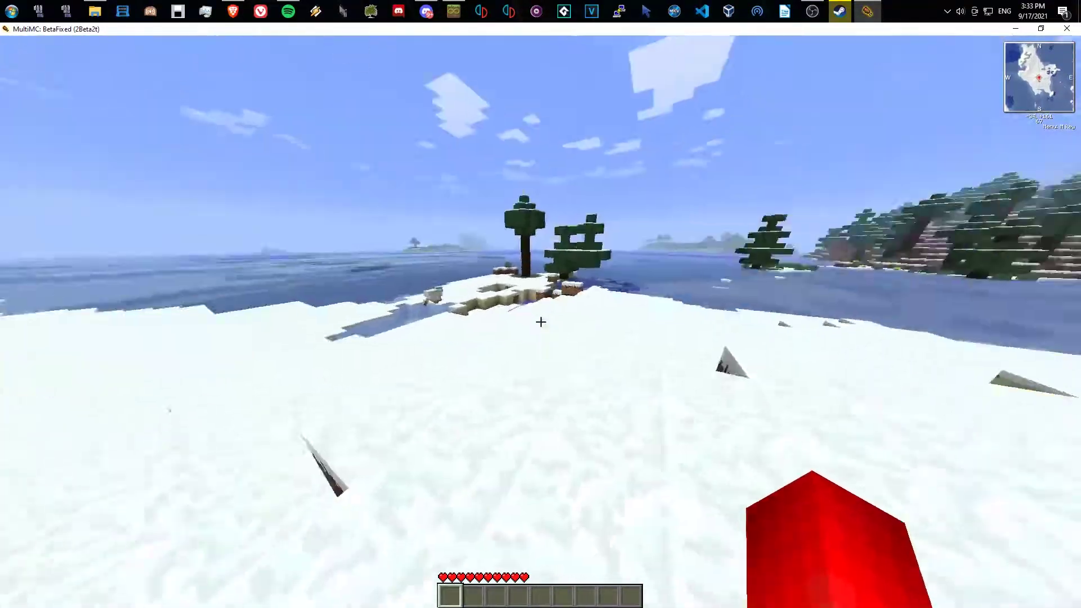
{"action": "key", "text": "F5"}
{"action": "key", "text": "F5"}
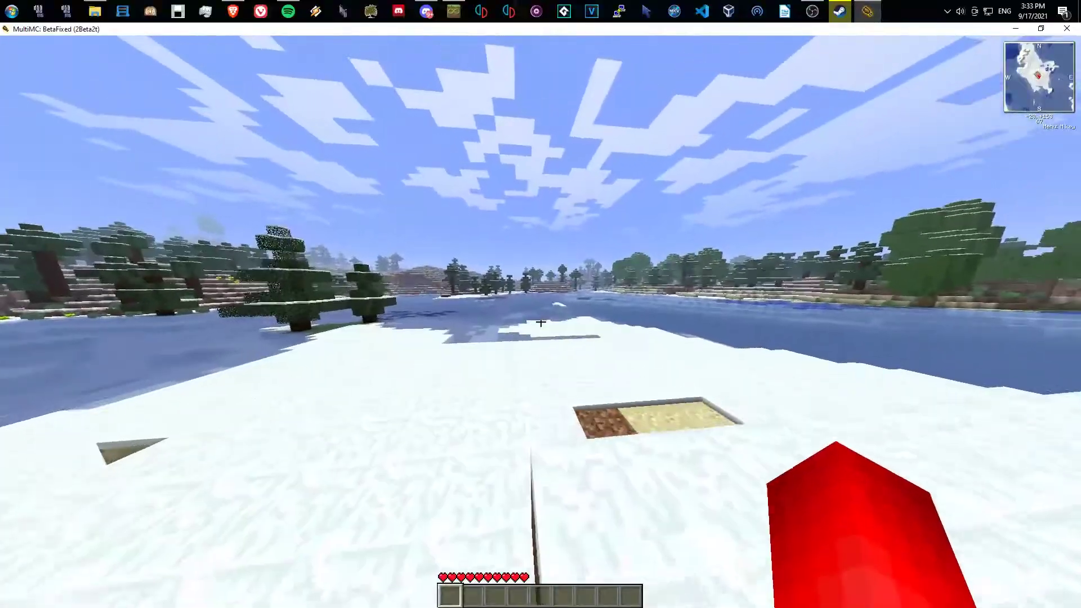
Step: Test inventory dragging by spreading single dirt blocks across inventory slots and the 2x2 crafting grid, then close the inventory
{"action": "key", "text": "e"}
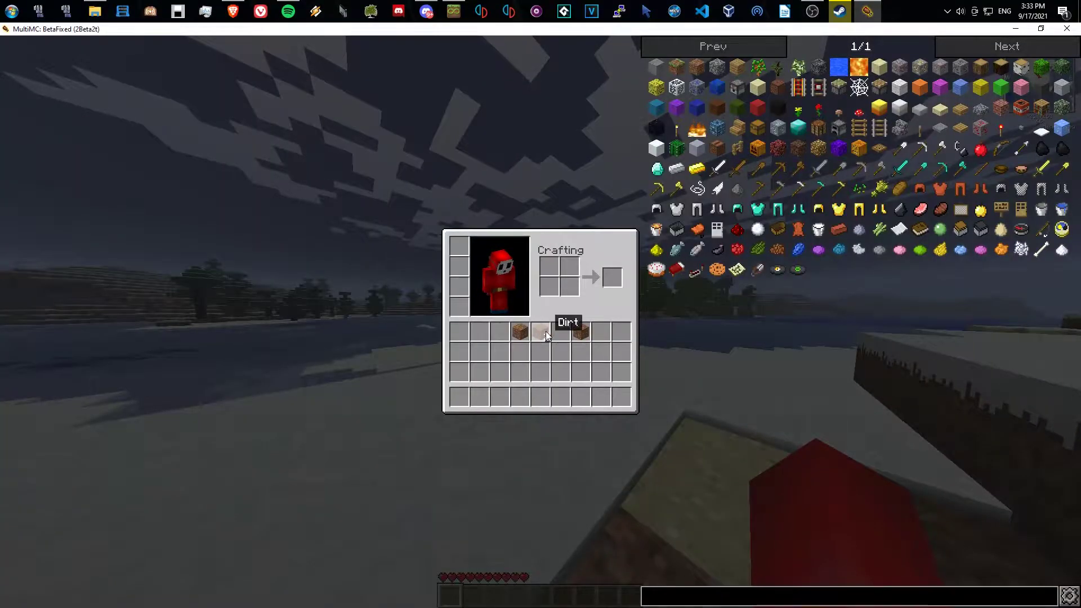
{"action": "right_click", "coordinate": [581, 351]}
{"action": "right_click", "coordinate": [560, 352]}
{"action": "right_click", "coordinate": [540, 352]}
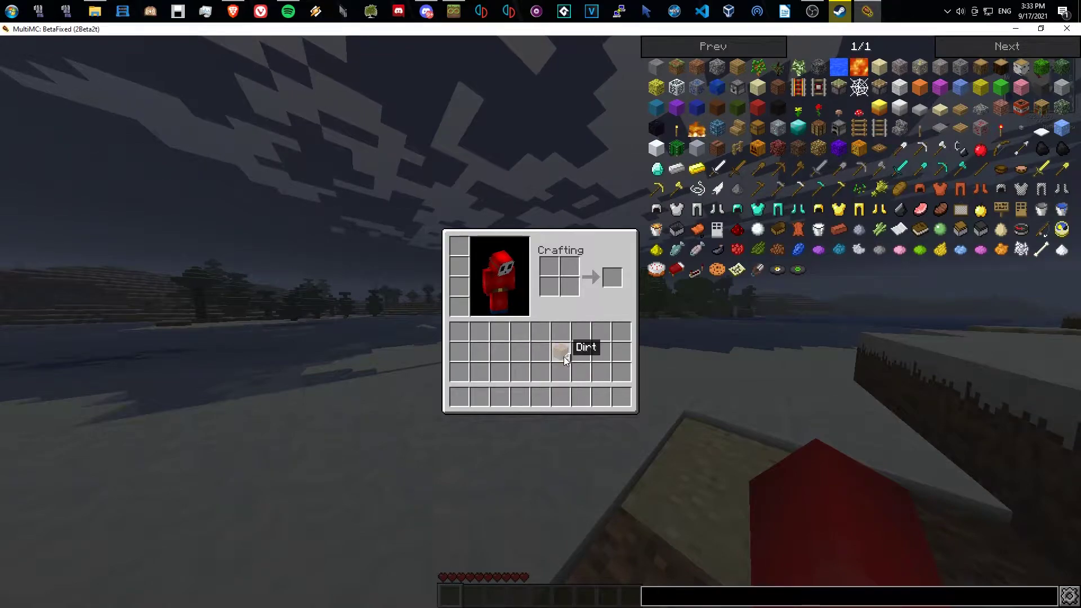
{"action": "right_click", "coordinate": [569, 287]}
{"action": "right_click", "coordinate": [550, 287]}
{"action": "right_click", "coordinate": [550, 266]}
{"action": "right_click", "coordinate": [569, 266]}
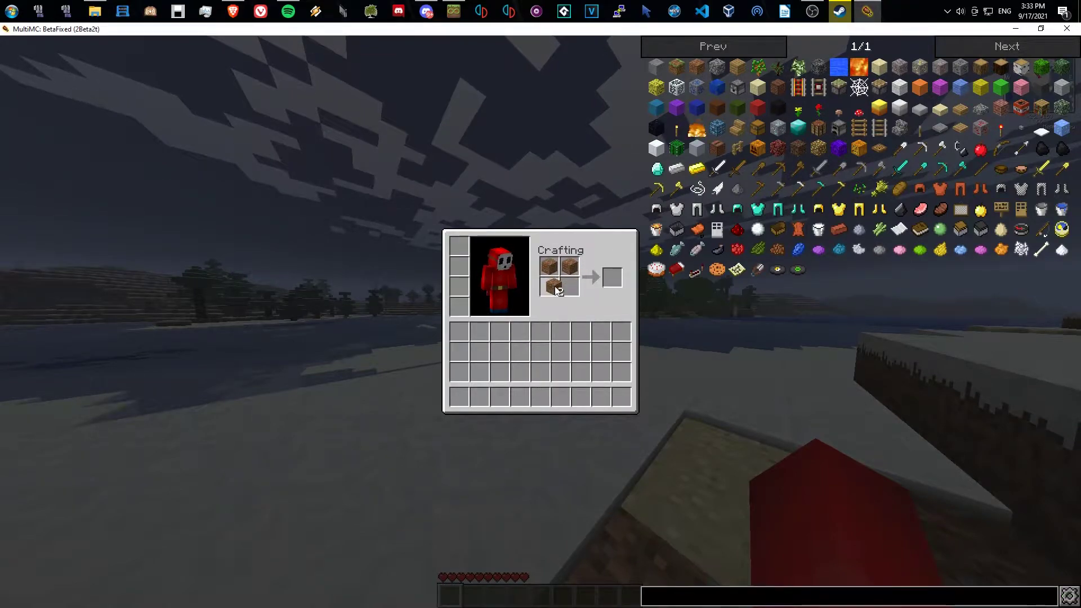
{"action": "key", "text": "e"}
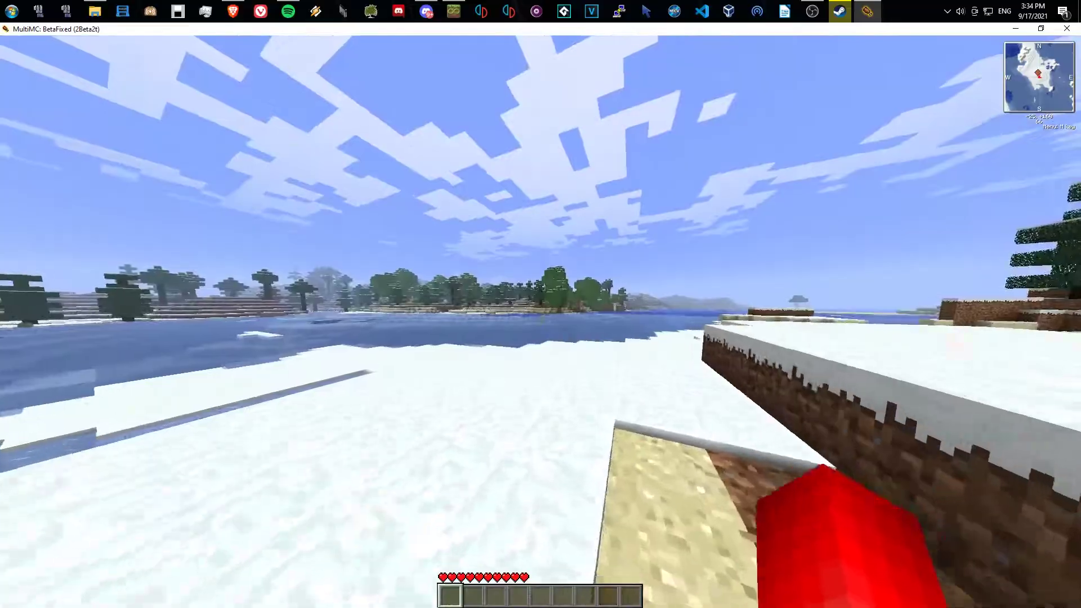
Step: Pause the game and view its texture pack selection and options screens
{"action": "key", "text": "Escape"}
{"action": "left_click", "coordinate": [522, 253]}
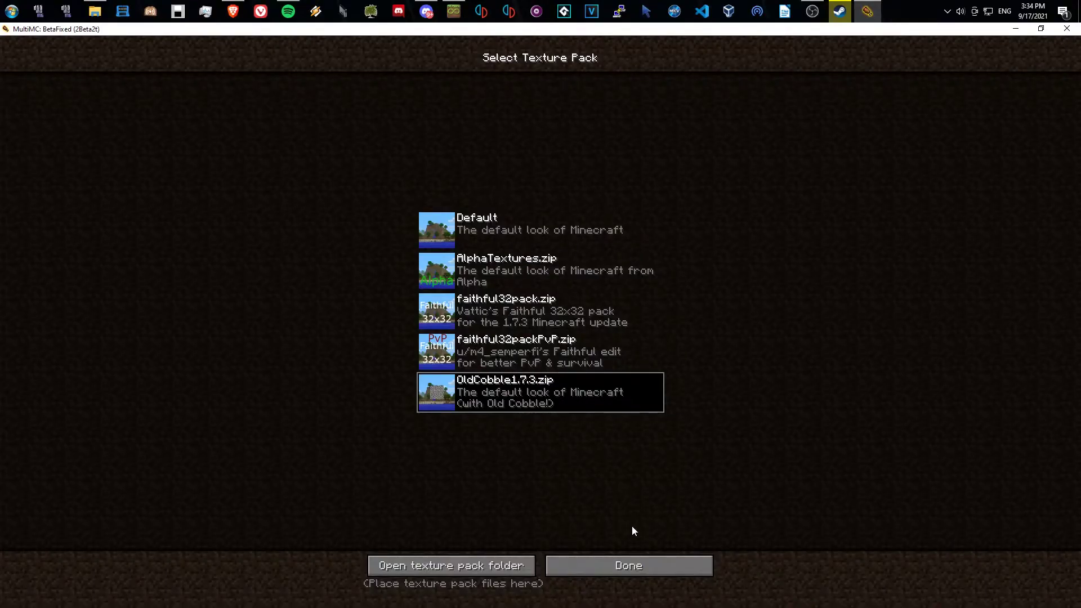
{"action": "left_click", "coordinate": [629, 565]}
{"action": "left_click", "coordinate": [596, 278]}
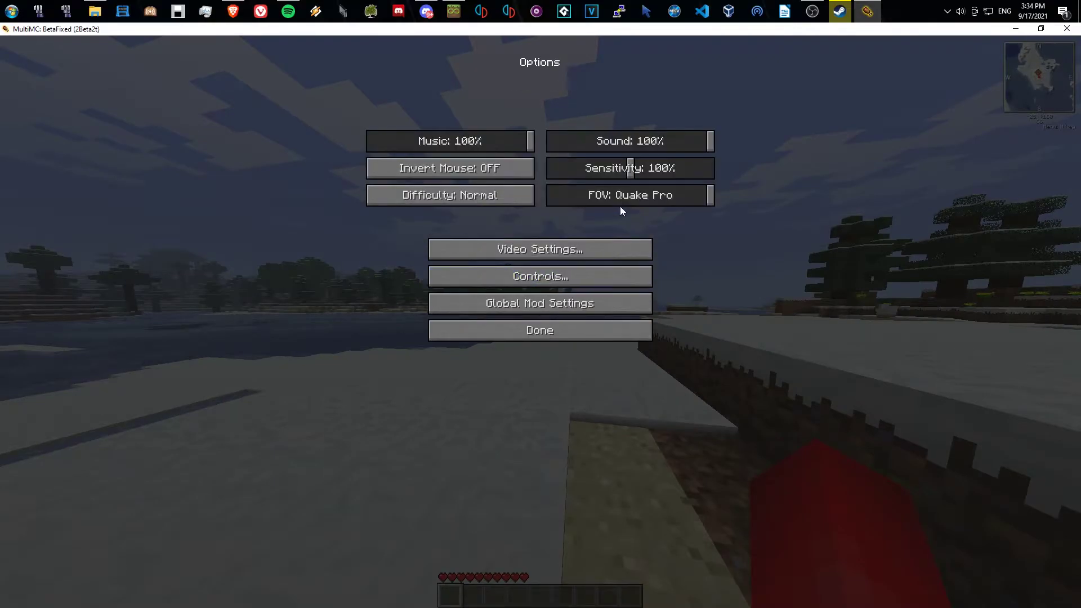
{"action": "left_click", "coordinate": [545, 327]}
Step: Leave the world and return to the title screen
{"action": "key", "text": "Escape"}
{"action": "key", "text": "Escape"}
{"action": "left_click", "coordinate": [500, 280]}
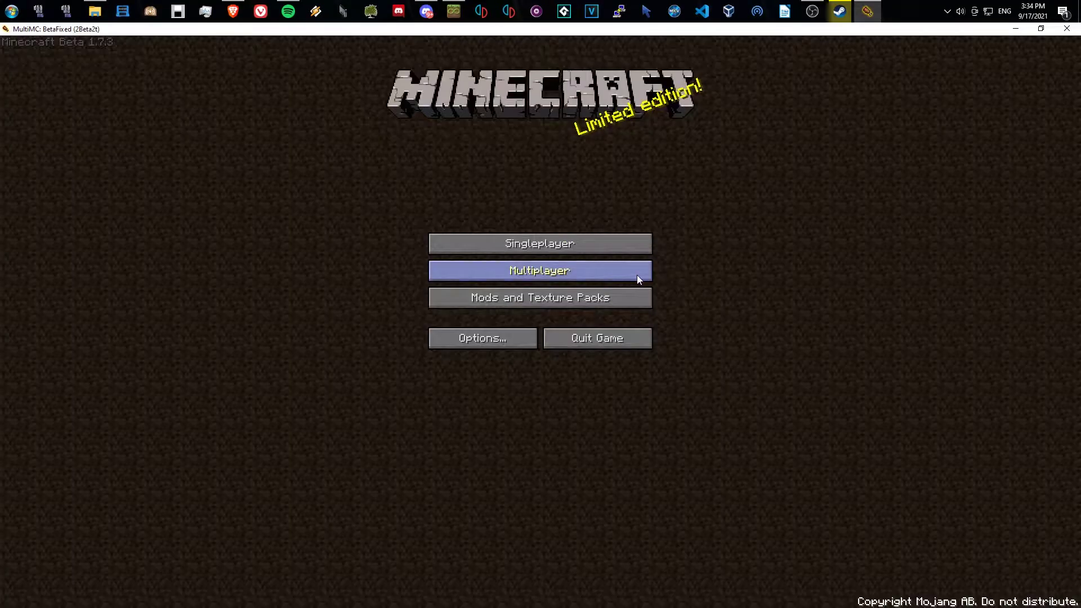
Step: View the multiplayer server list and its Direct Connect screen, and cancel without connecting
{"action": "left_click", "coordinate": [637, 277]}
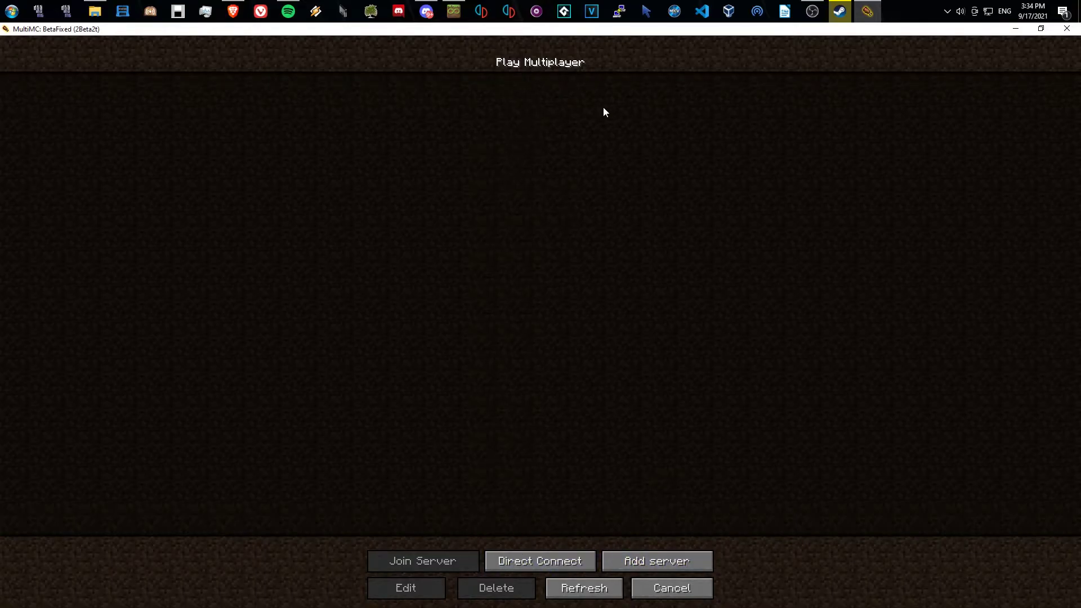
{"action": "left_click", "coordinate": [570, 568]}
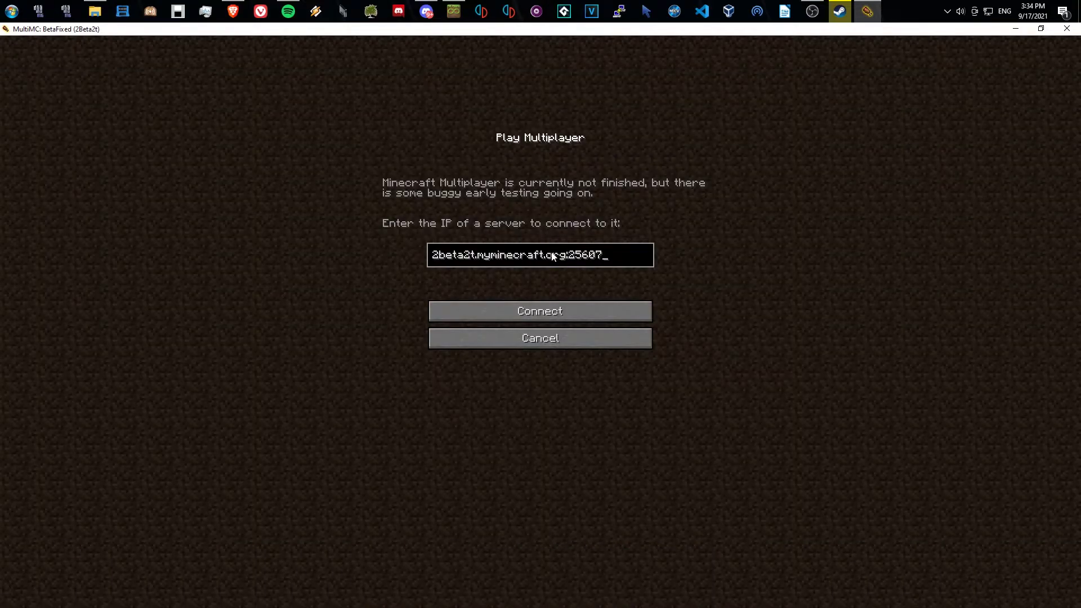
{"action": "left_click", "coordinate": [589, 337]}
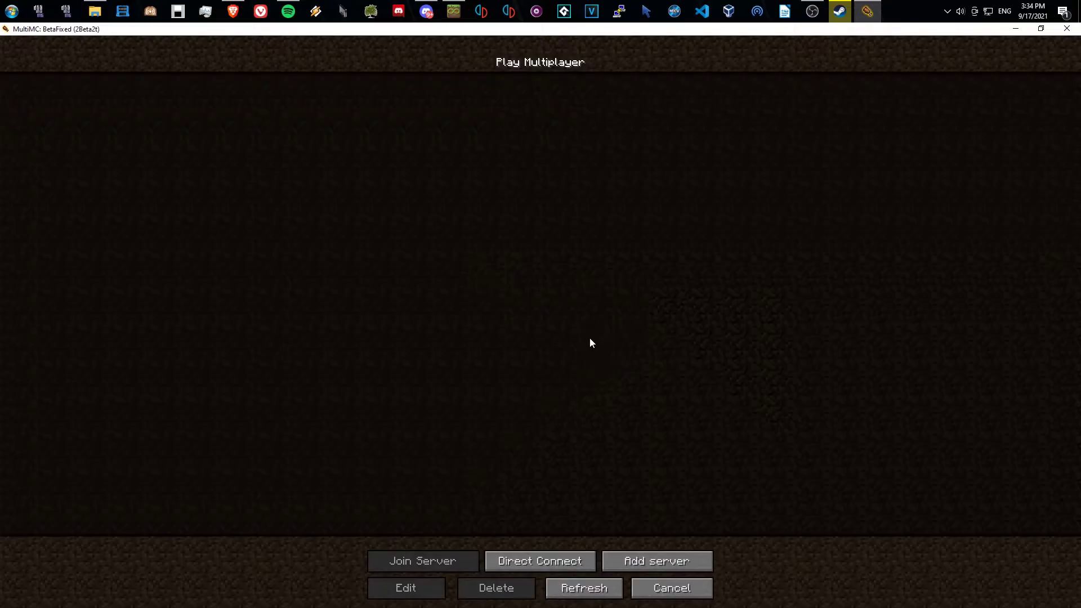
Step: Add a multiplayer server named retromc with the address mc.retromc.org
{"action": "left_click", "coordinate": [657, 561]}
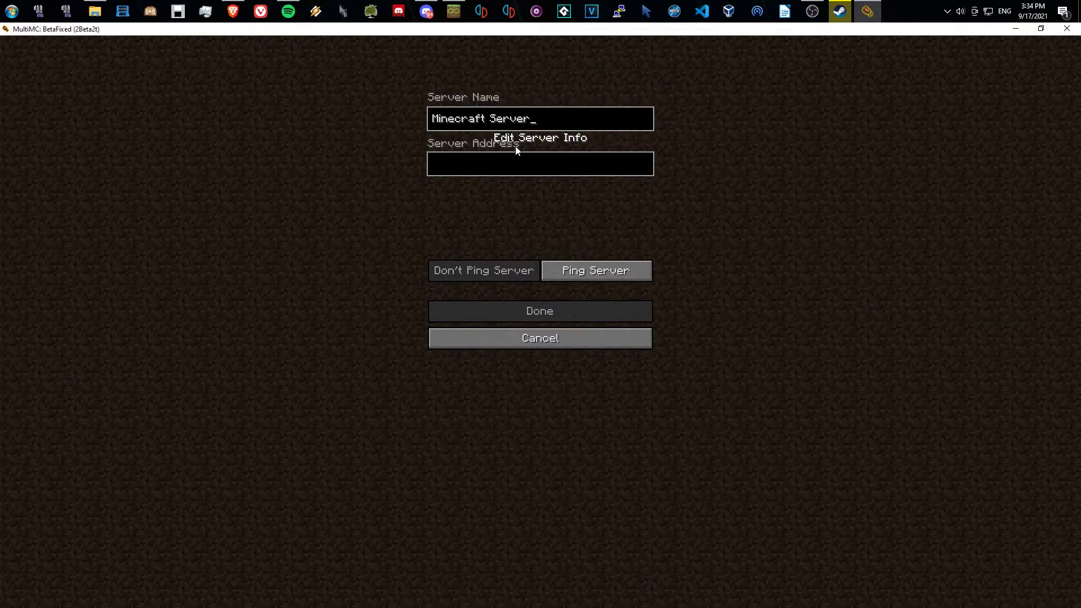
{"action": "key", "text": "BackSpace"}
{"action": "key", "text": "BackSpace"}
{"action": "key", "text": "BackSpace"}
{"action": "key", "text": "BackSpace"}
{"action": "key", "text": "BackSpace"}
{"action": "key", "text": "BackSpace"}
{"action": "key", "text": "BackSpace"}
{"action": "key", "text": "BackSpace"}
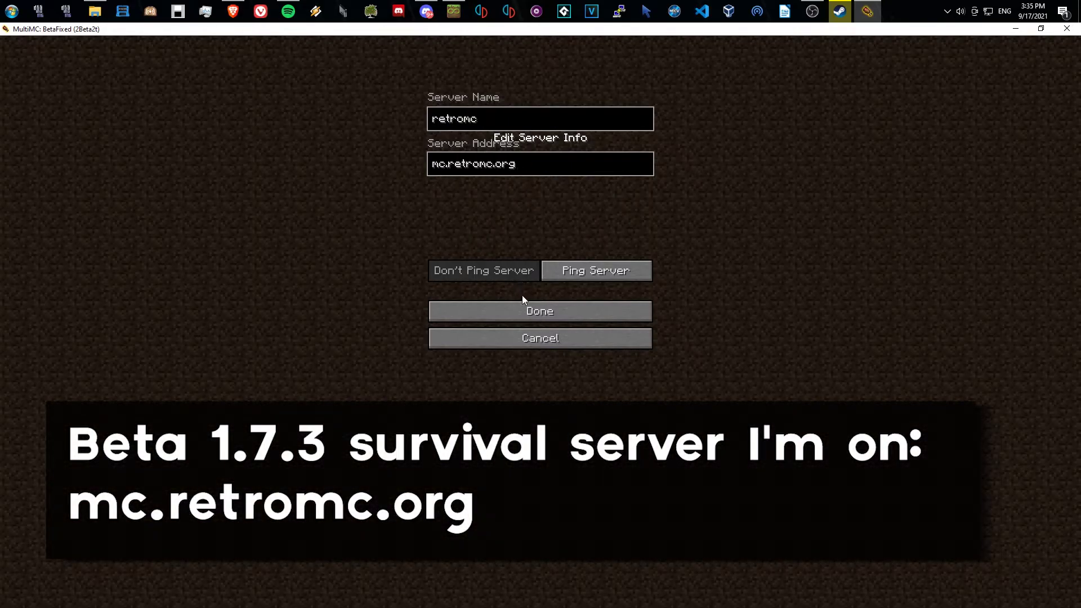
{"action": "left_click", "coordinate": [526, 309]}
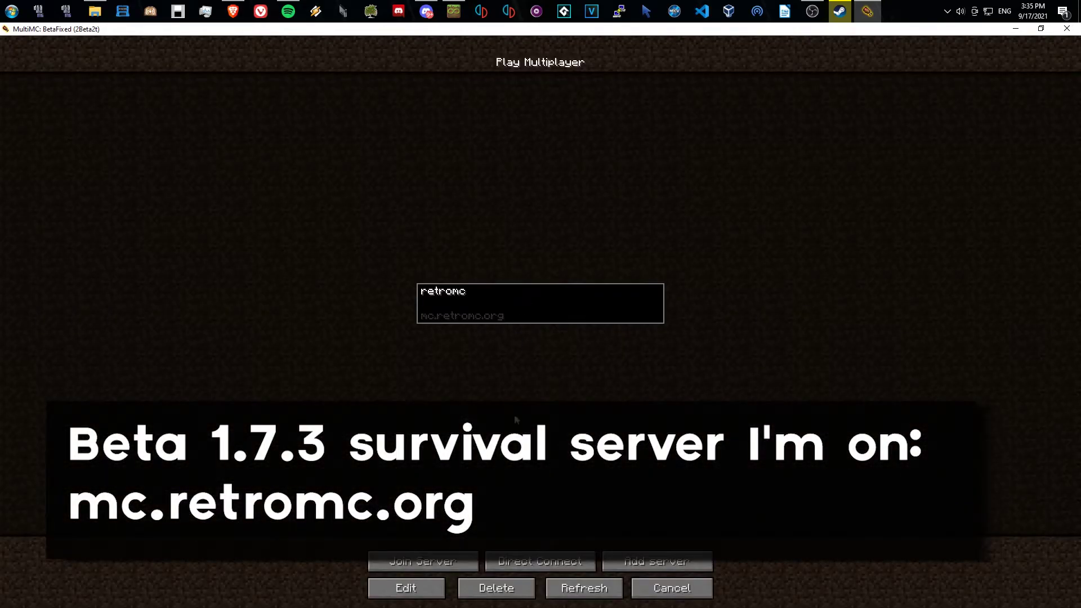
Step: Join the retromc server, select the sixth hotbar slot and briefly check the inventory
{"action": "double_click", "coordinate": [495, 309]}
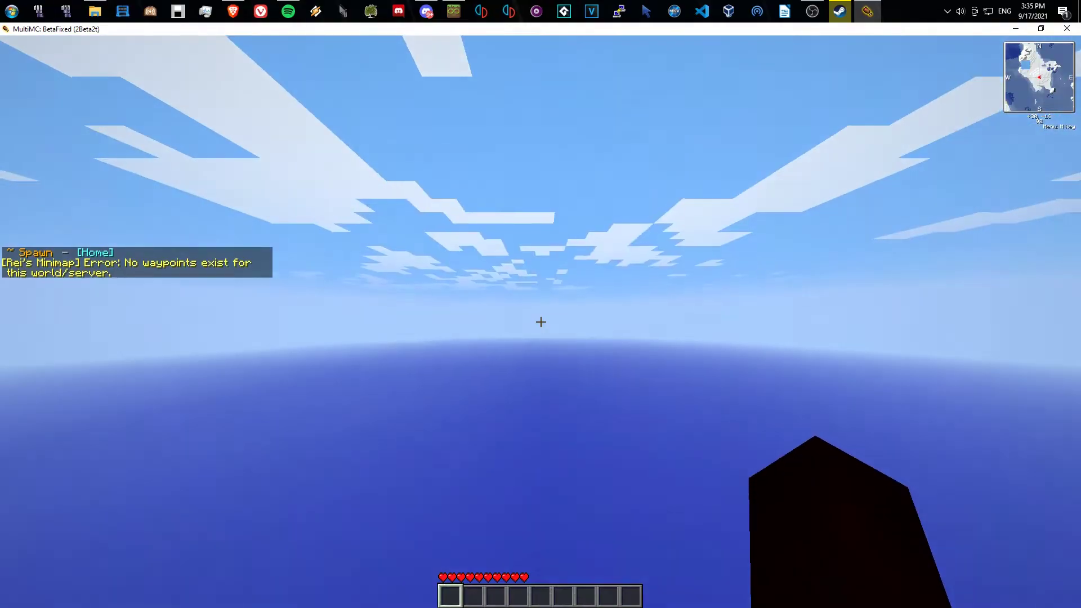
{"action": "key", "text": "6"}
{"action": "key", "text": "e"}
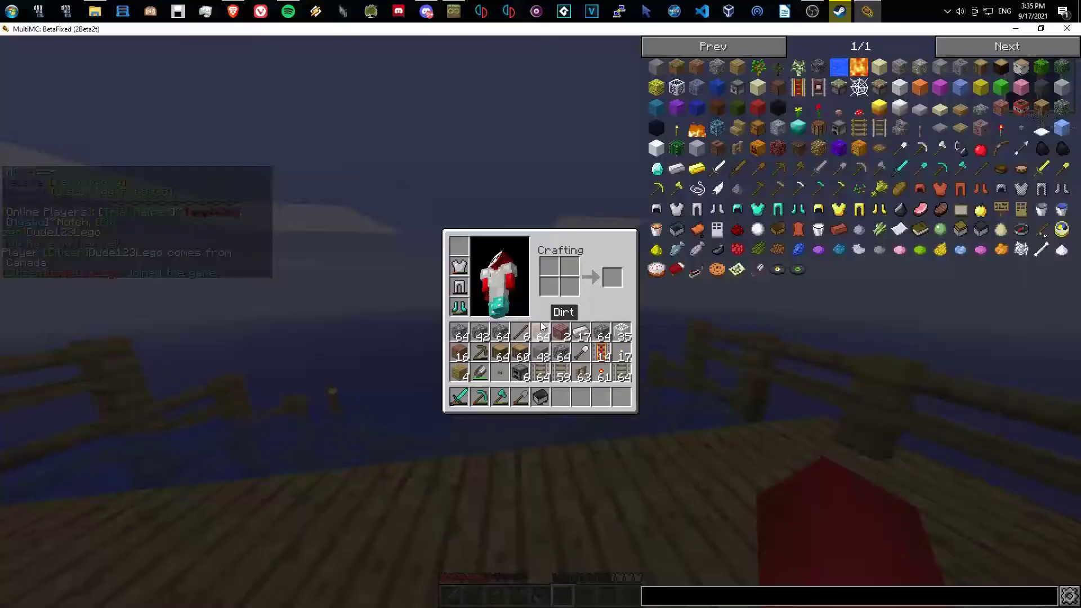
{"action": "key", "text": "e"}
{"action": "key", "text": "w"}
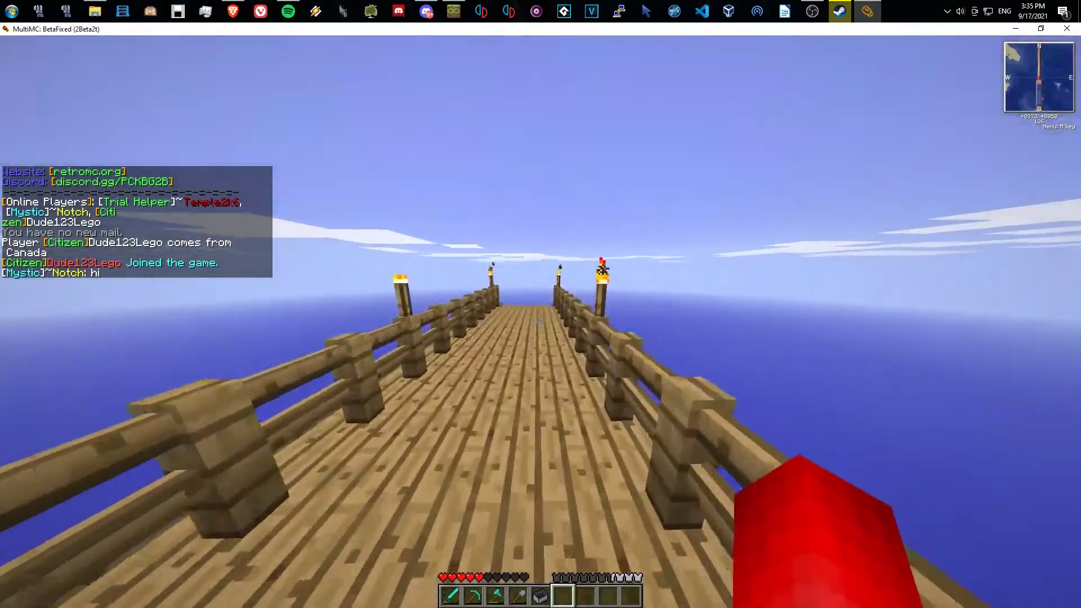
Step: Send the chat message "hey" and walk along the wooden bridge
{"action": "type", "text": "t"}
{"action": "type", "text": "hey"}
{"action": "key", "text": "Return"}
{"action": "key", "text": "s"}
{"action": "key", "text": "w"}
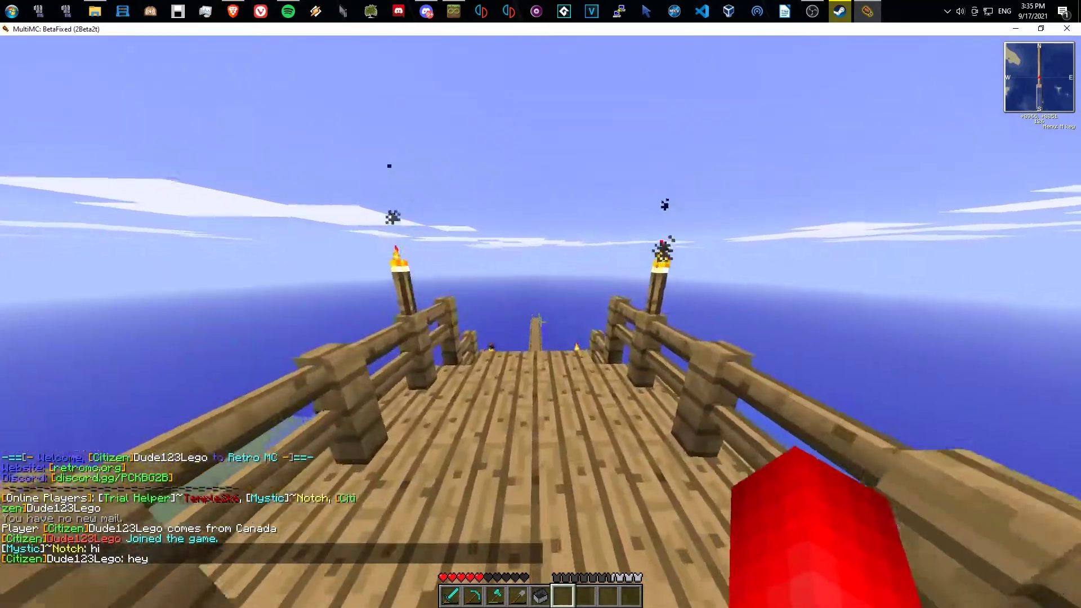
Step: Run the /list command to list the players connected to the server
{"action": "key", "text": "slash"}
{"action": "type", "text": "list"}
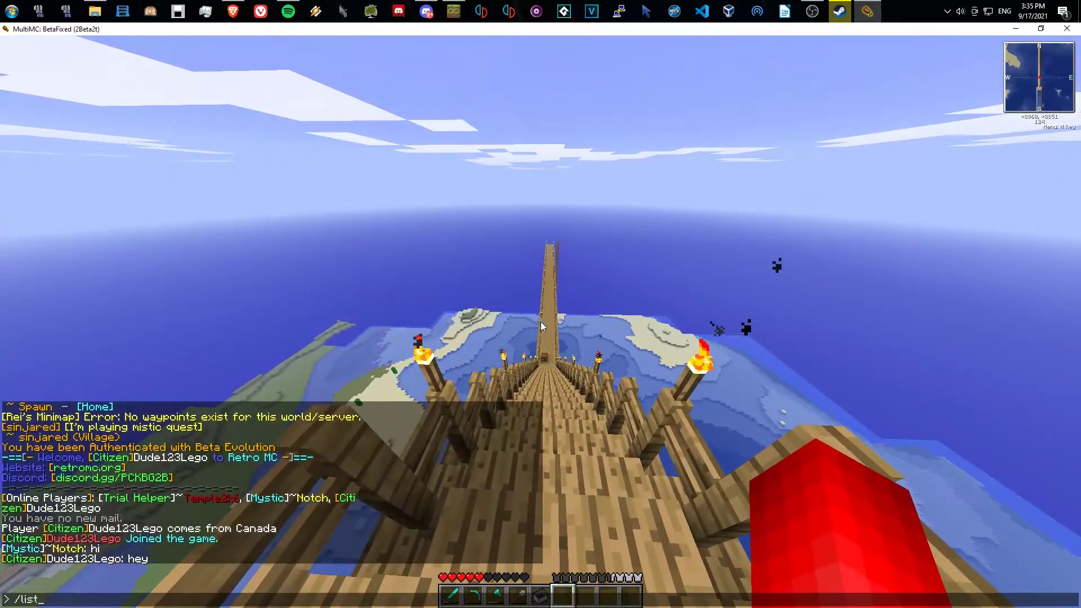
{"action": "key", "text": "Return"}
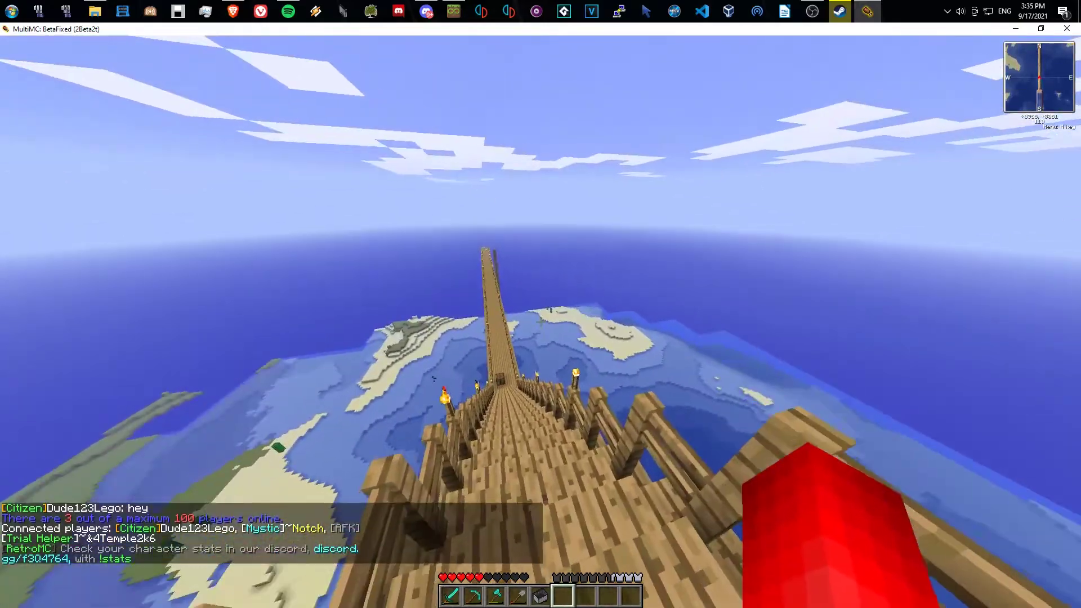
Step: Teleport to the saved home with the command /home home and walk through the storage room
{"action": "key", "text": "w"}
{"action": "key", "text": "slash"}
{"action": "type", "text": "home home"}
{"action": "key", "text": "Return"}
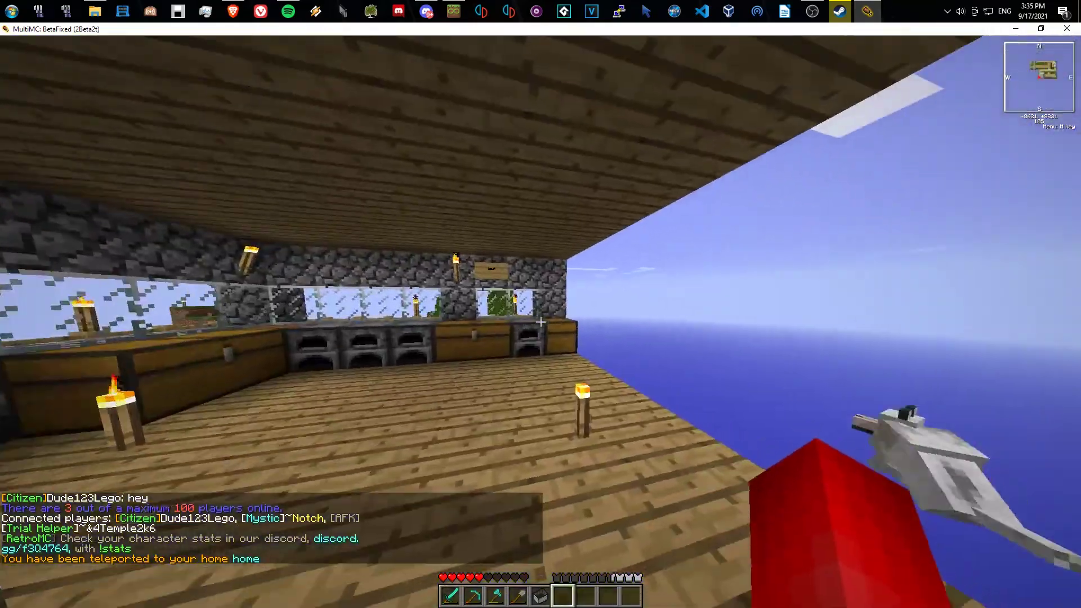
{"action": "key", "text": "w"}
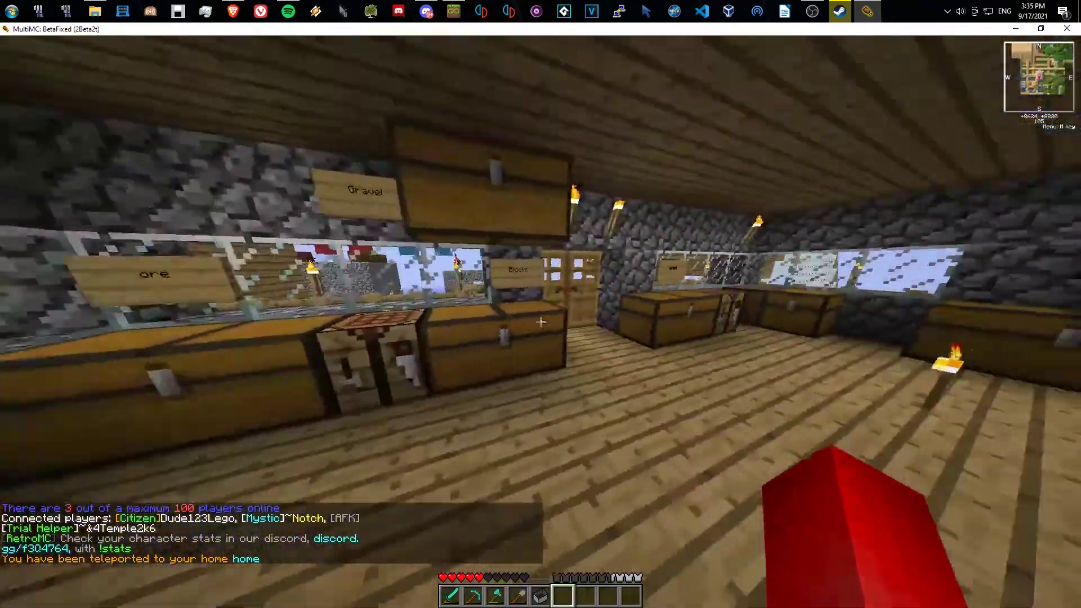